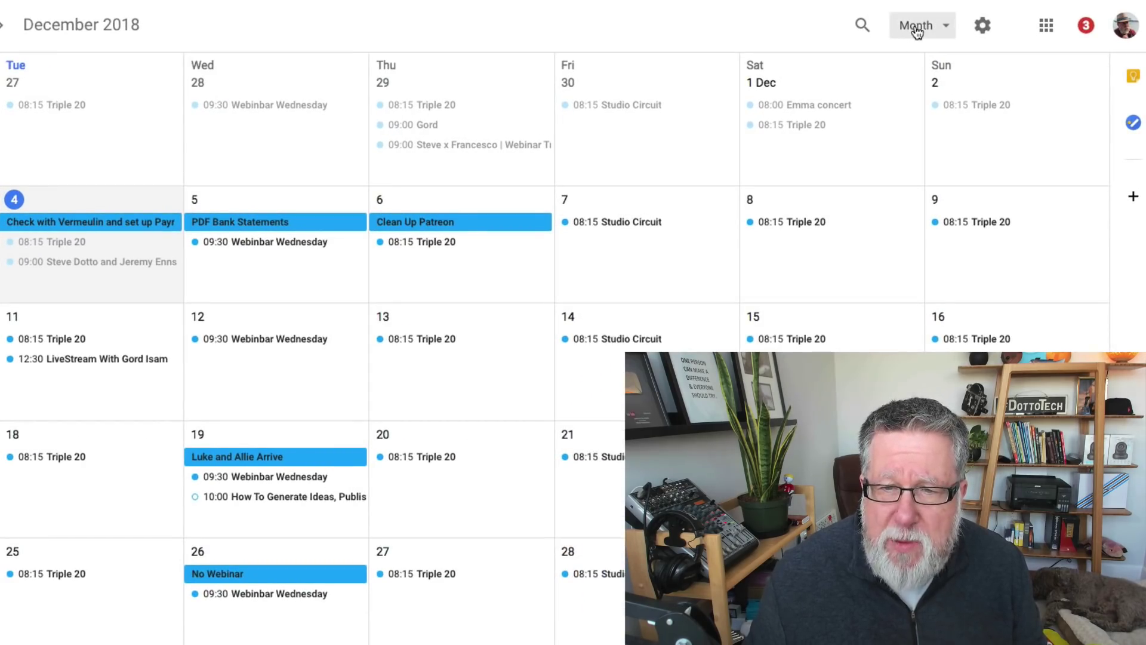
Try the week, four-day and schedule views, then return to the month view.
{"action": "left_click", "coordinate": [923, 30]}
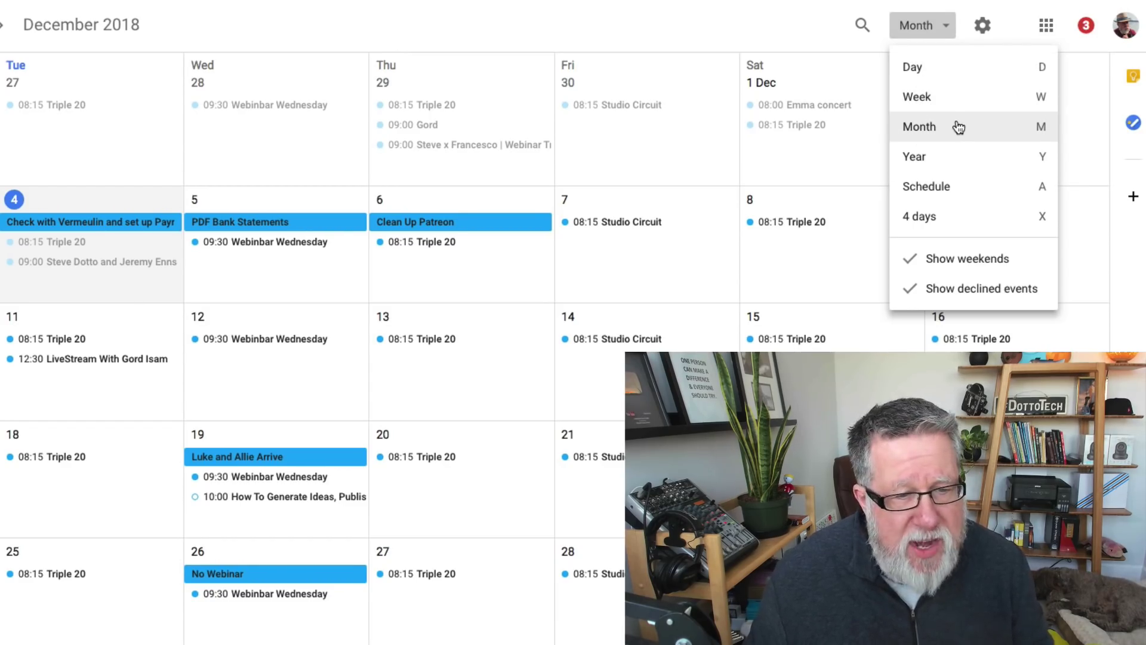
{"action": "left_click", "coordinate": [955, 94]}
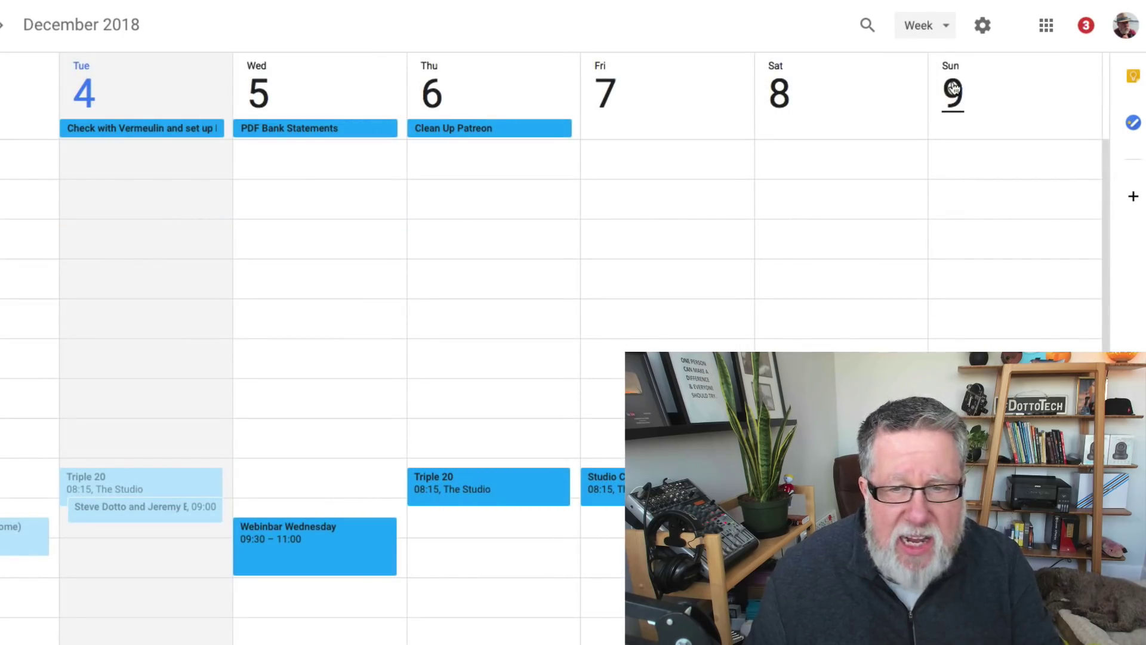
{"action": "left_click", "coordinate": [945, 29]}
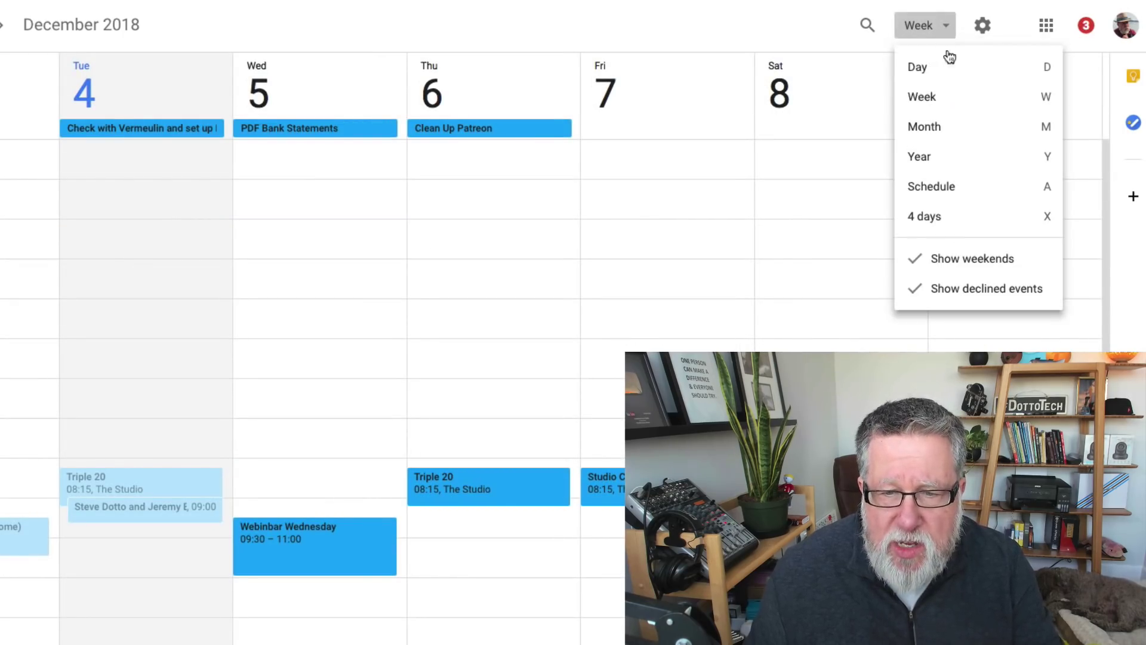
{"action": "left_click", "coordinate": [953, 216]}
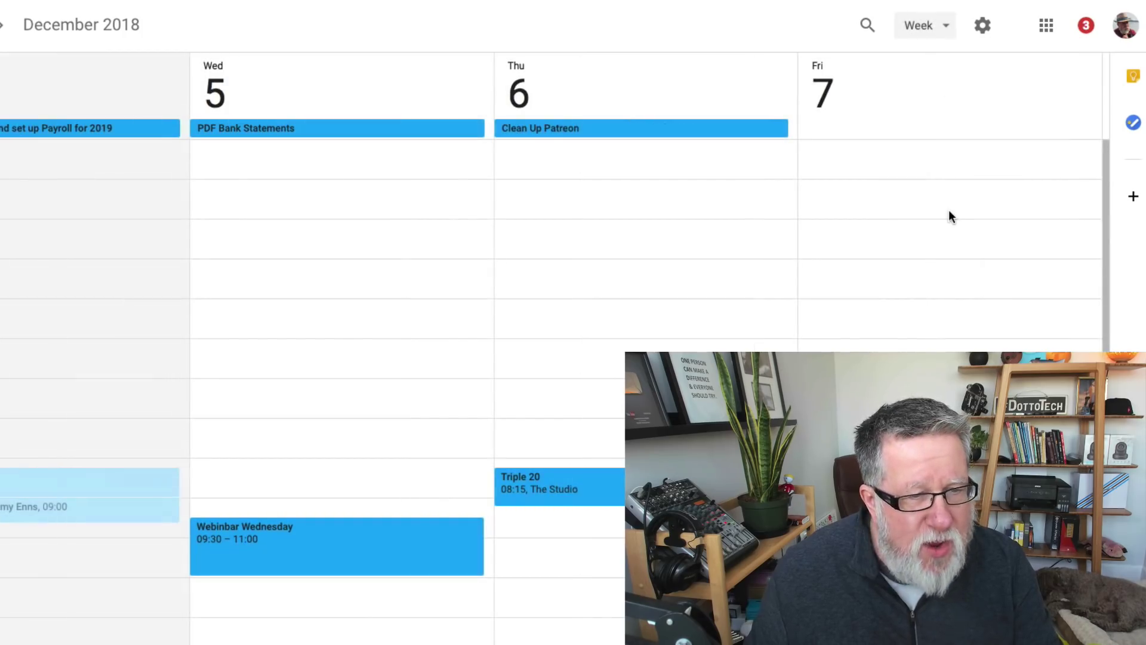
{"action": "left_click", "coordinate": [942, 26]}
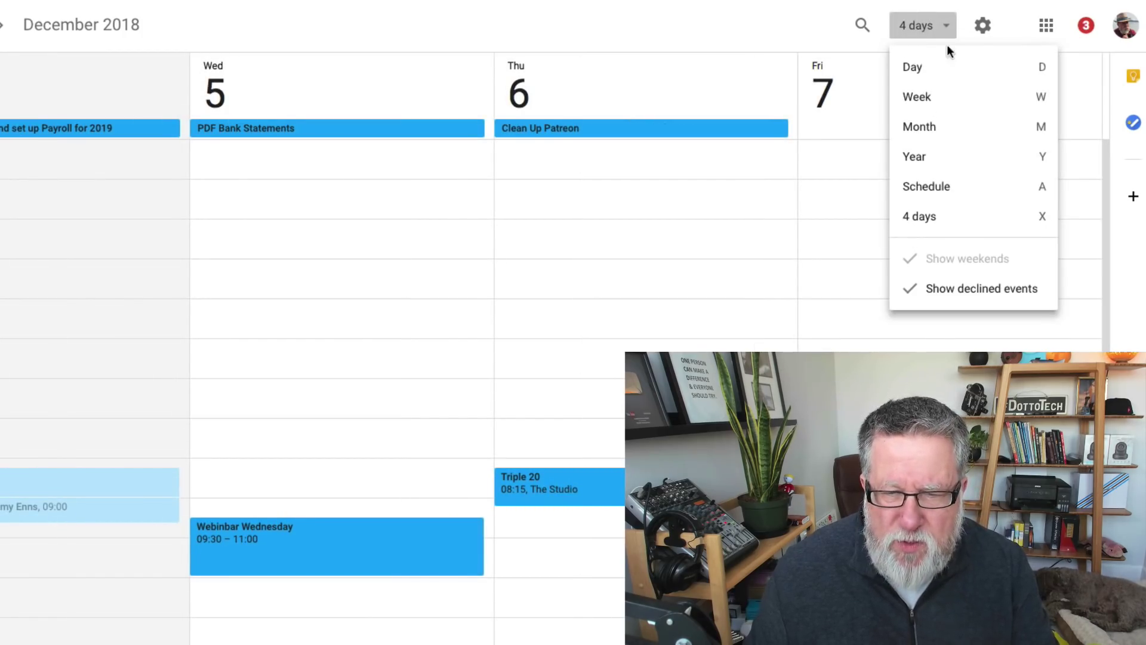
{"action": "left_click", "coordinate": [960, 192]}
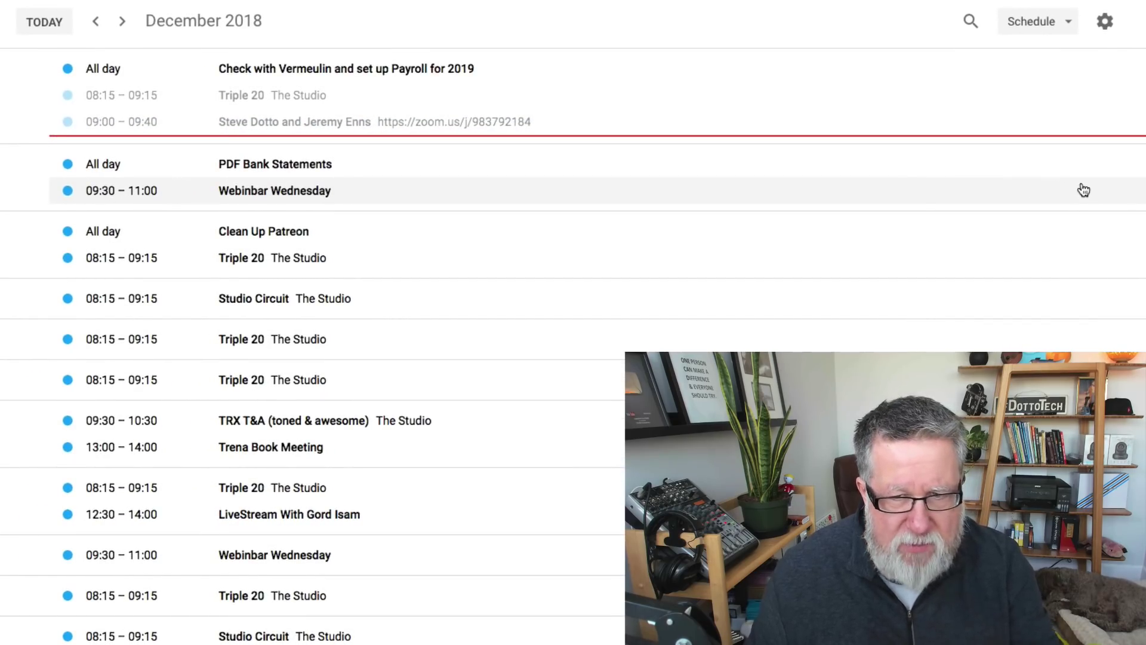
{"action": "left_click", "coordinate": [1057, 19]}
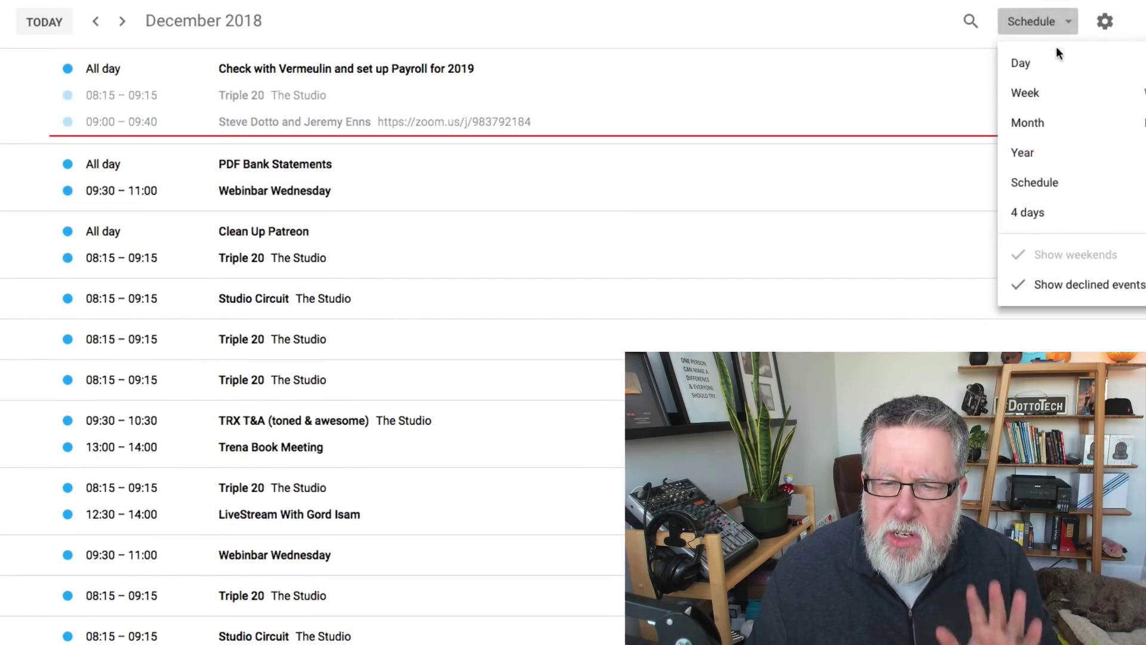
{"action": "left_click", "coordinate": [1055, 125]}
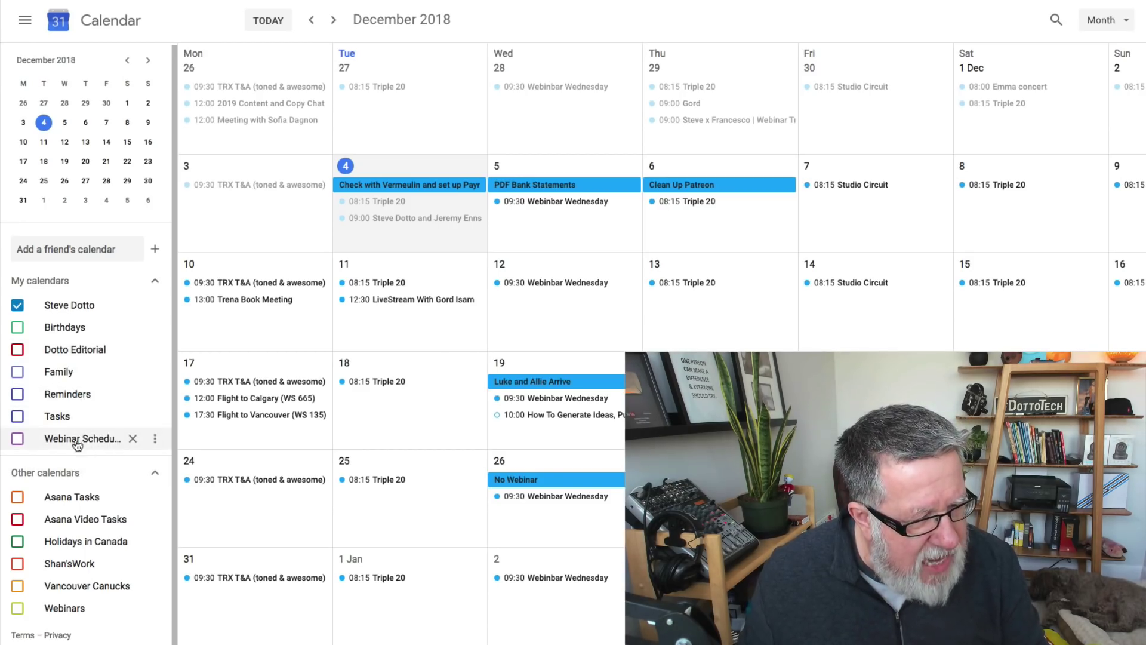
Turn on Asana Tasks; briefly show Webinar Schedule, Holidays in Canada and Vancouver Canucks, then hide them.
{"action": "left_click", "coordinate": [18, 438]}
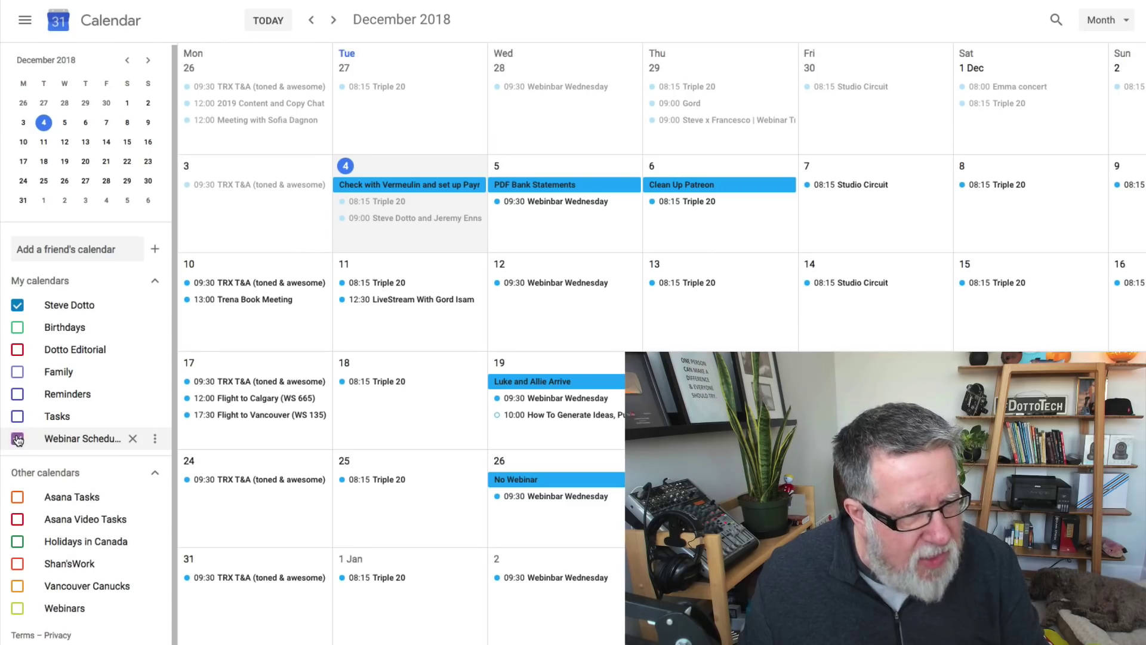
{"action": "left_click", "coordinate": [18, 439]}
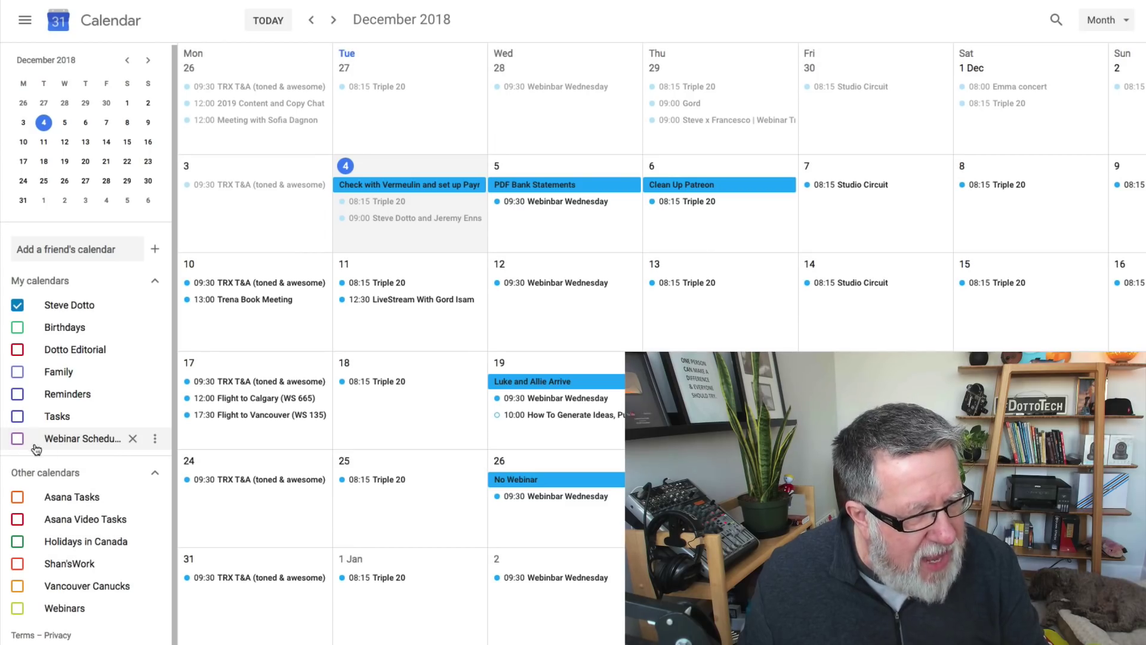
{"action": "left_click", "coordinate": [18, 497]}
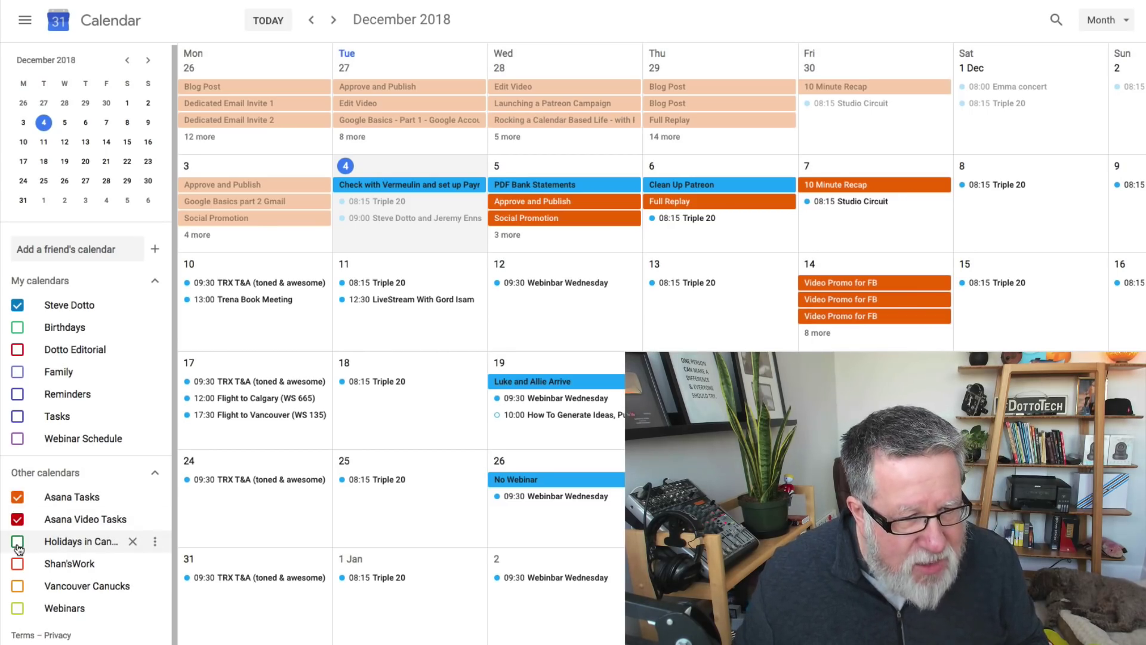
{"action": "left_click", "coordinate": [18, 543]}
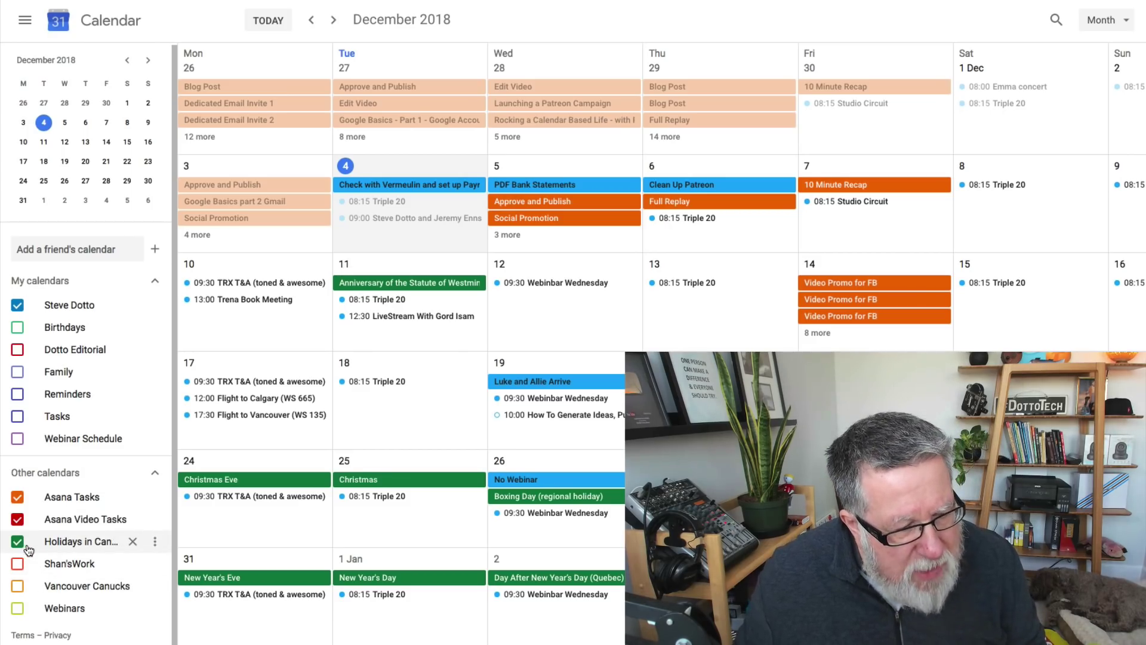
{"action": "left_click", "coordinate": [18, 588]}
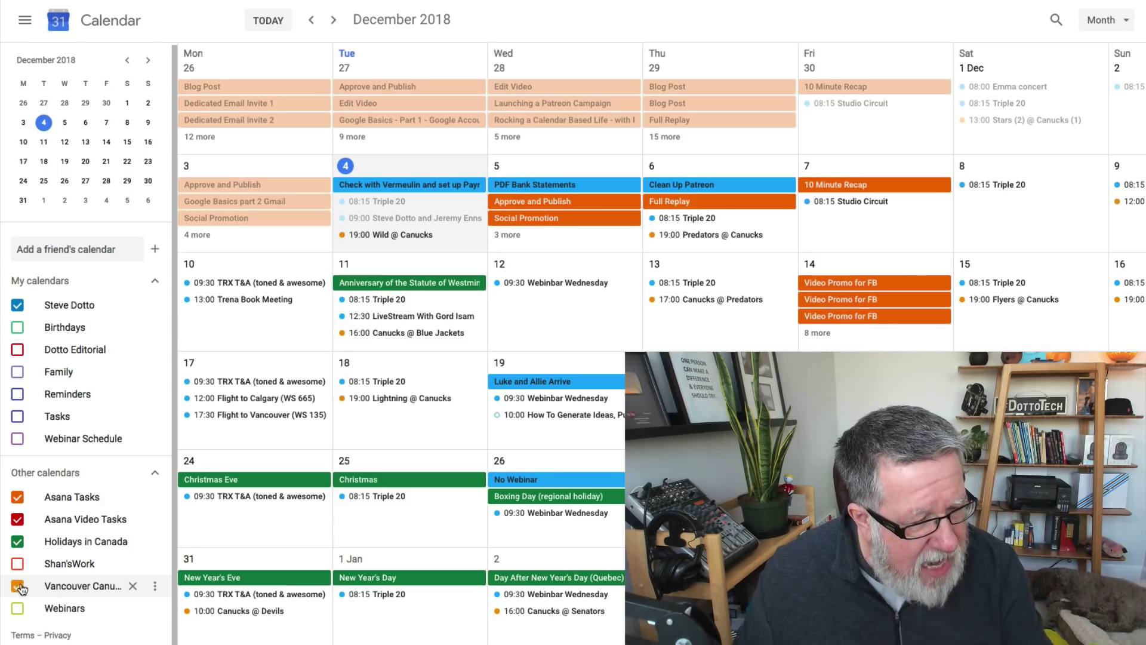
{"action": "left_click", "coordinate": [18, 587]}
{"action": "left_click", "coordinate": [18, 541]}
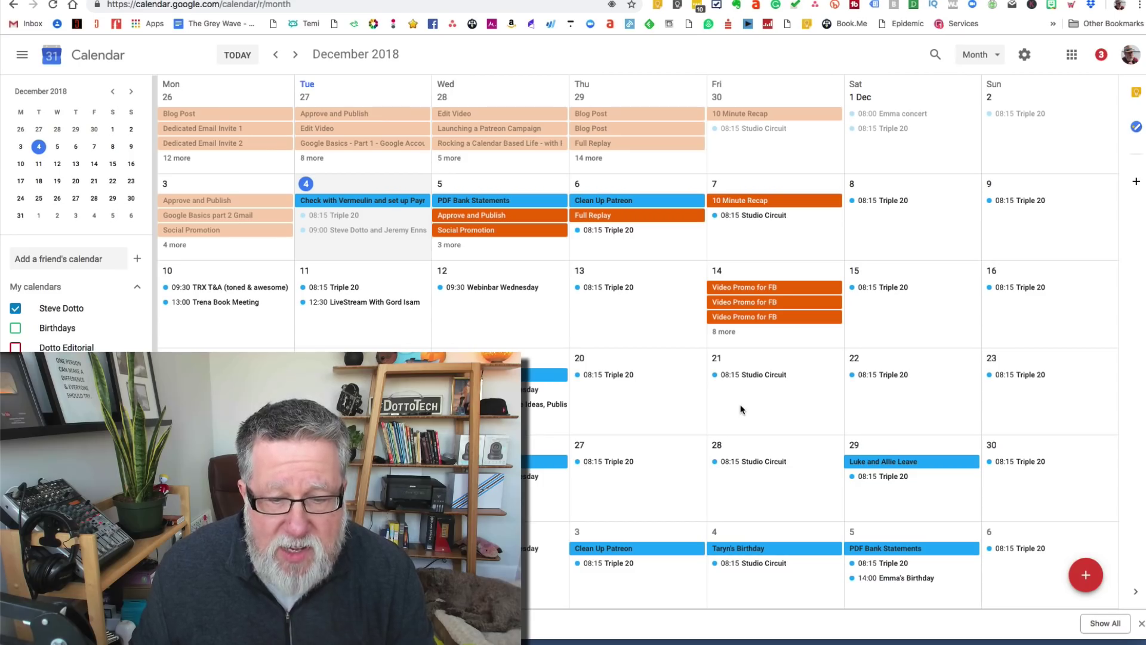
Use the red + Create button to open a new untitled event's details page.
{"action": "left_click", "coordinate": [1088, 576]}
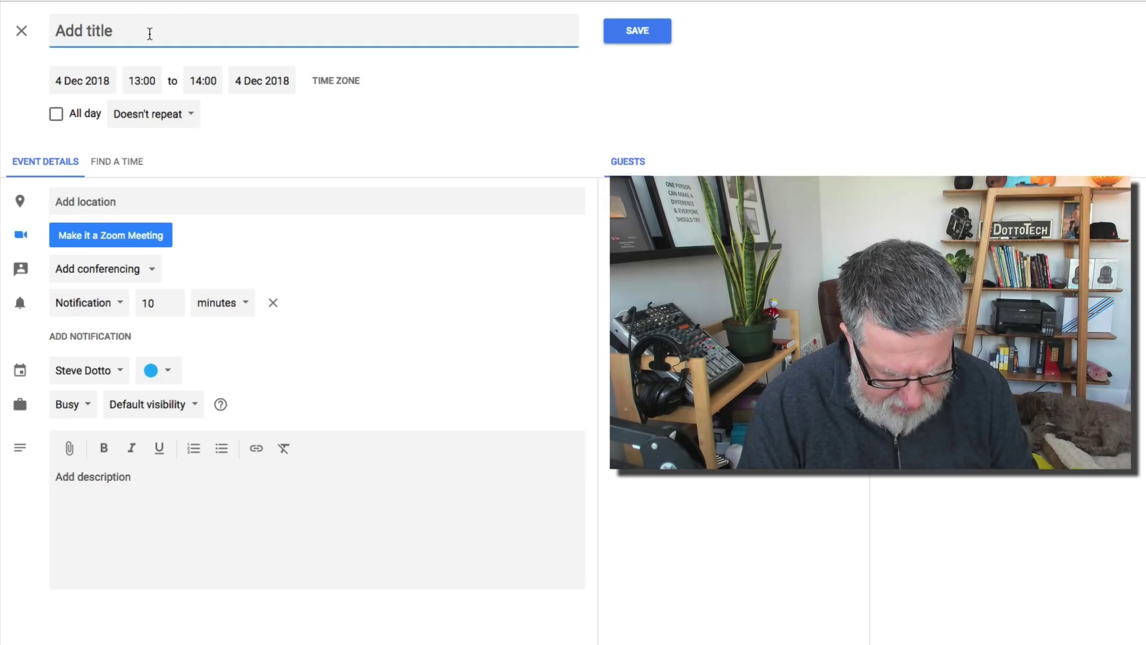
Title the event 'Team Meeting', set it for 20 Dec 14:00–15:00, and check the recurrence options.
{"action": "type", "text": "Team Meeting"}
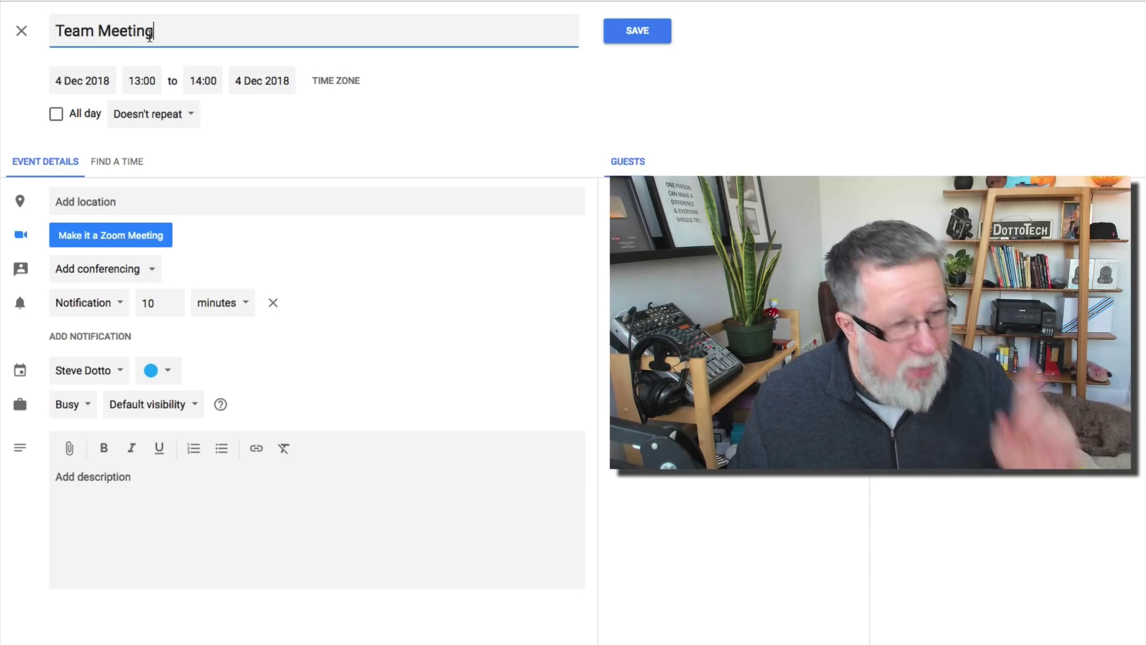
{"action": "left_click", "coordinate": [93, 79]}
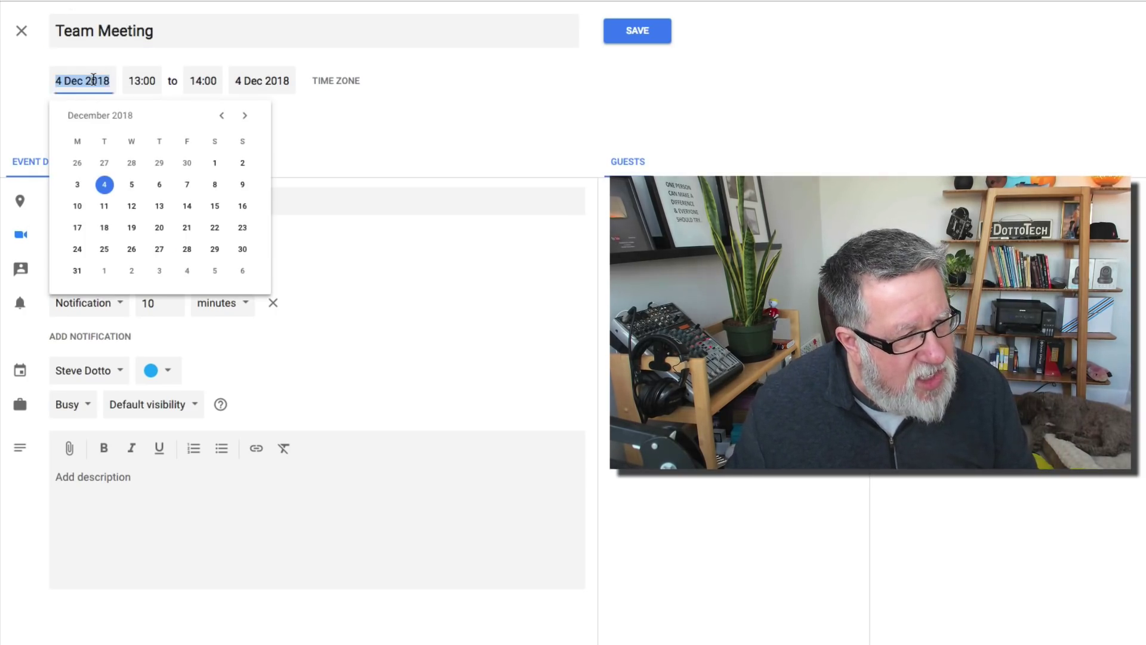
{"action": "left_click", "coordinate": [159, 225]}
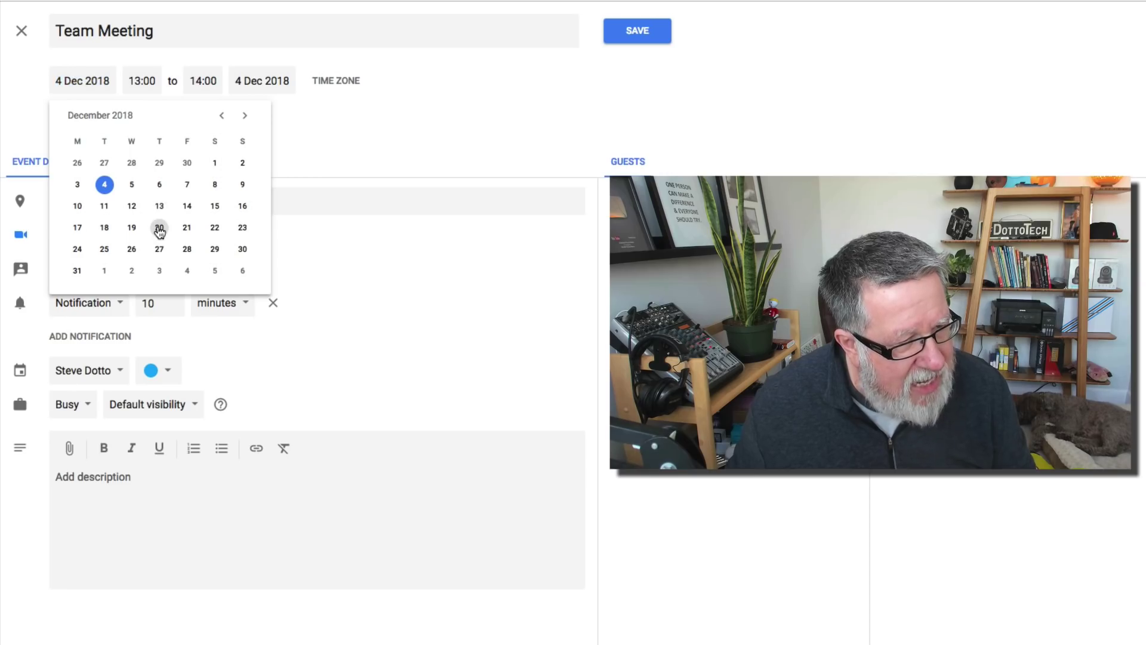
{"action": "left_click", "coordinate": [149, 81]}
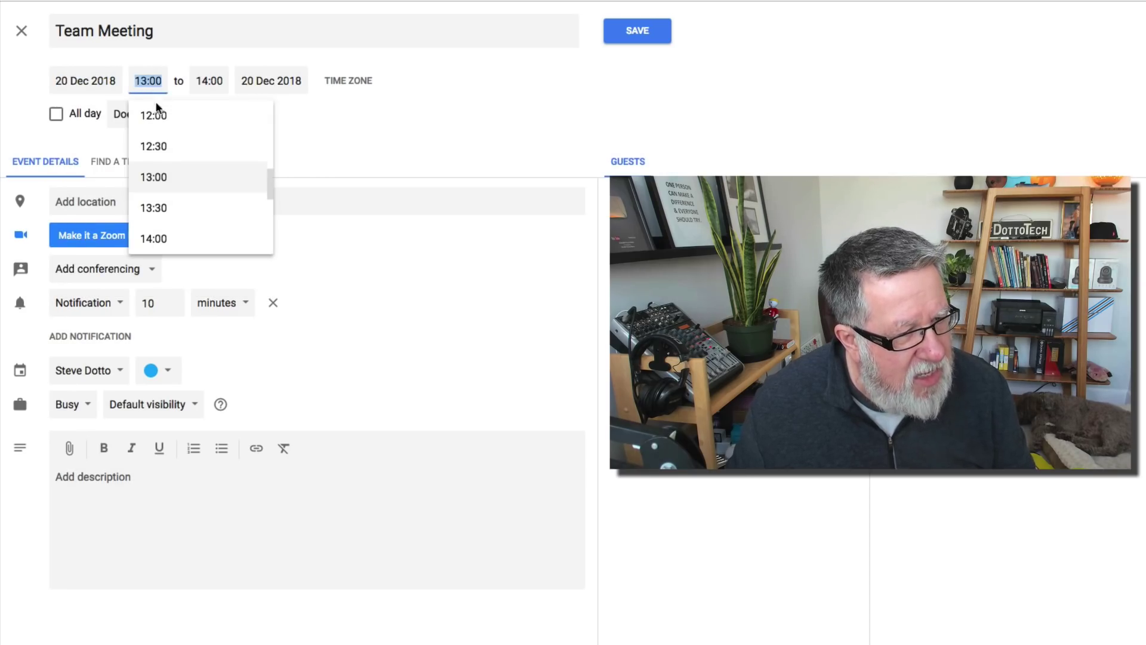
{"action": "left_click", "coordinate": [177, 235]}
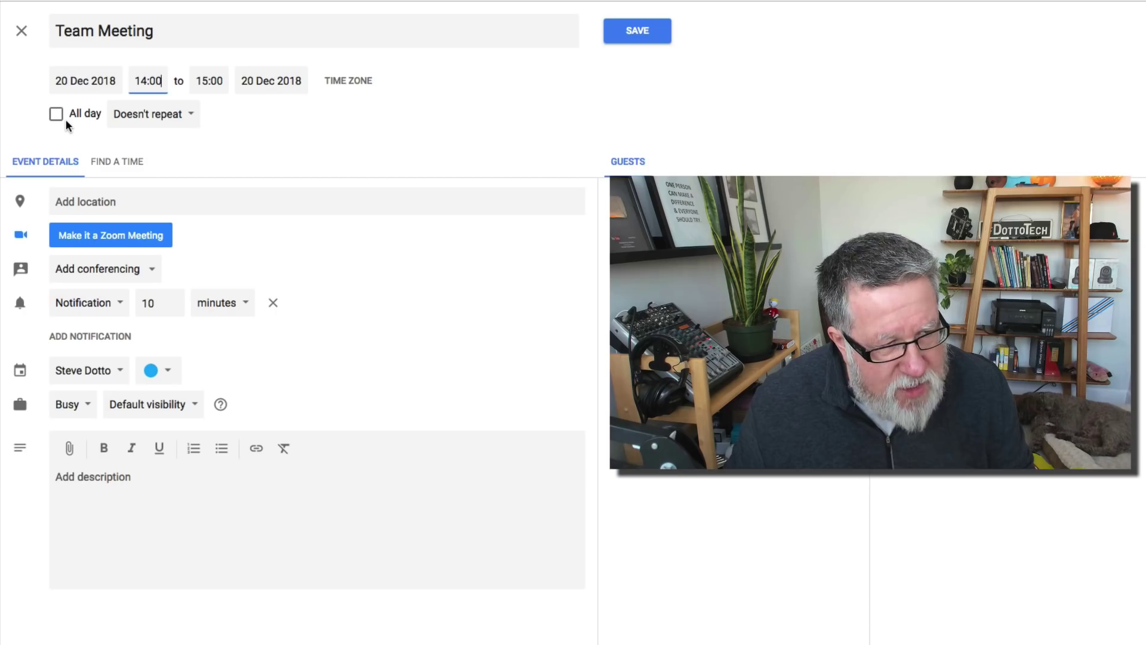
{"action": "left_click", "coordinate": [141, 117]}
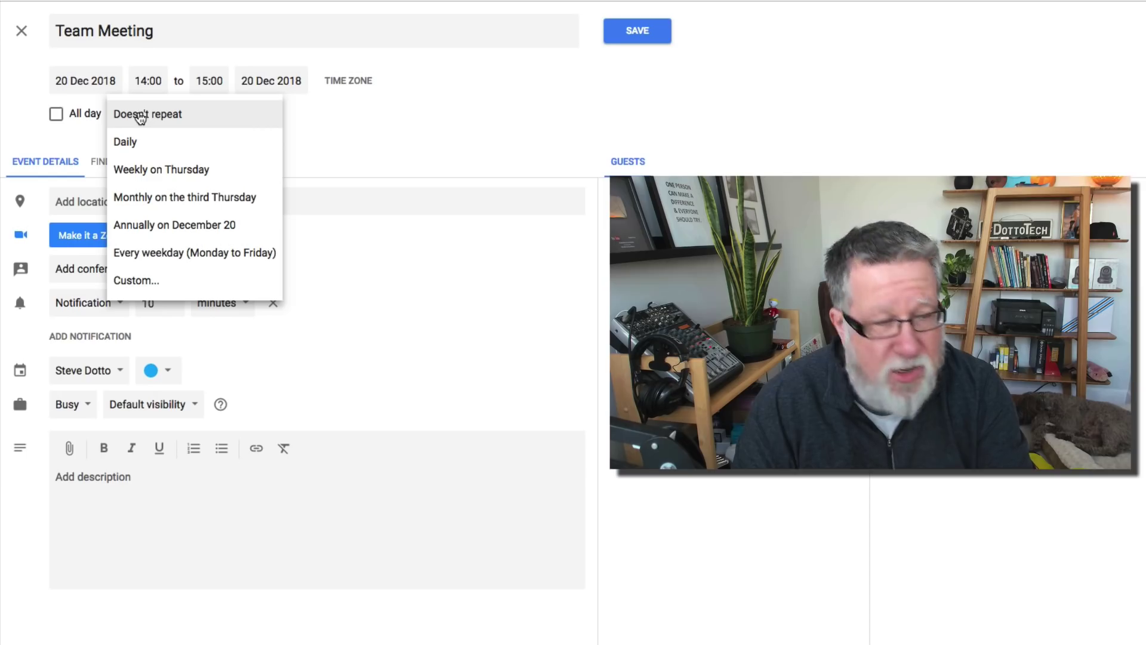
{"action": "left_click", "coordinate": [321, 138]}
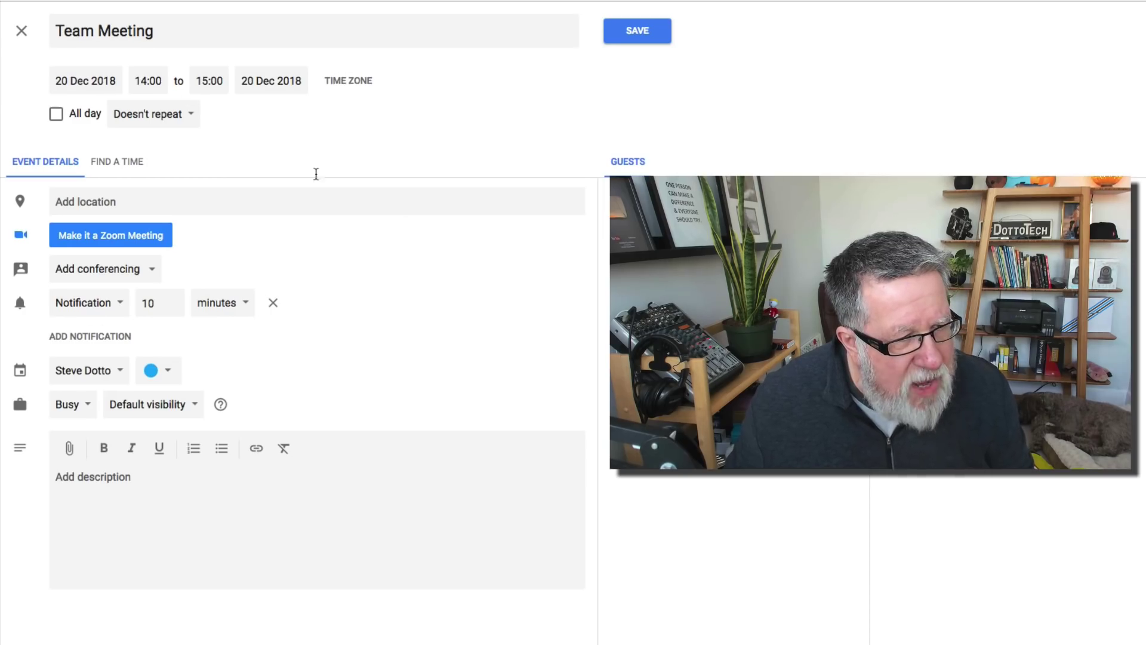
Enter a trial location 'Onl' in Add location, then clear it.
{"action": "left_click", "coordinate": [83, 201]}
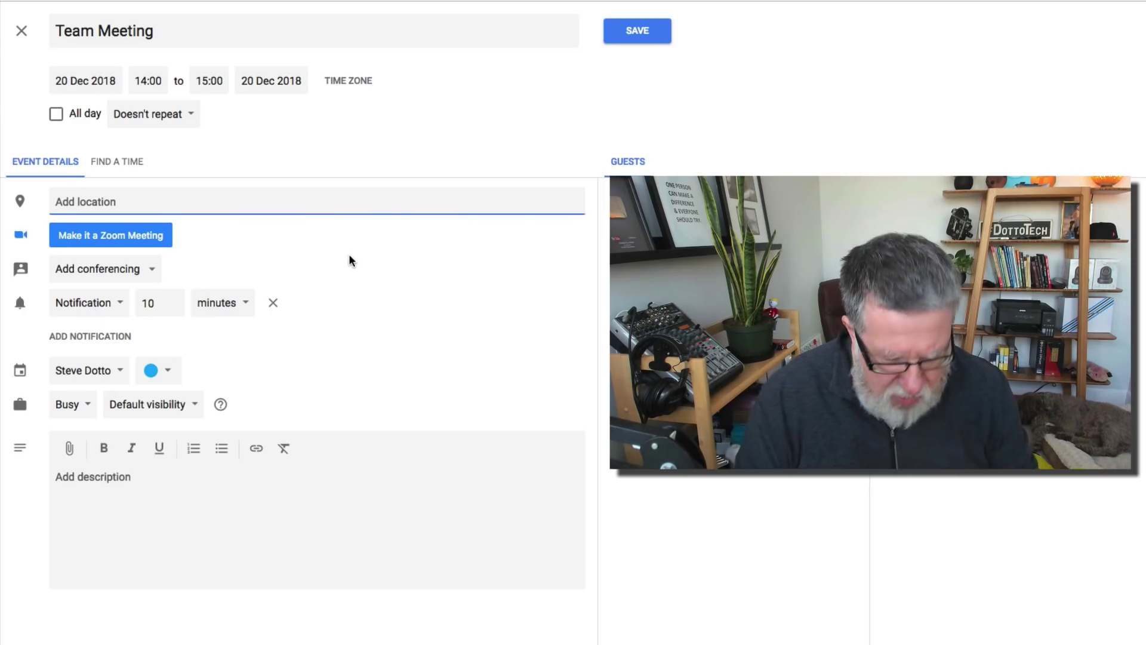
{"action": "type", "text": "Onl"}
{"action": "key", "text": "BackSpace"}
{"action": "key", "text": "BackSpace"}
{"action": "key", "text": "BackSpace"}
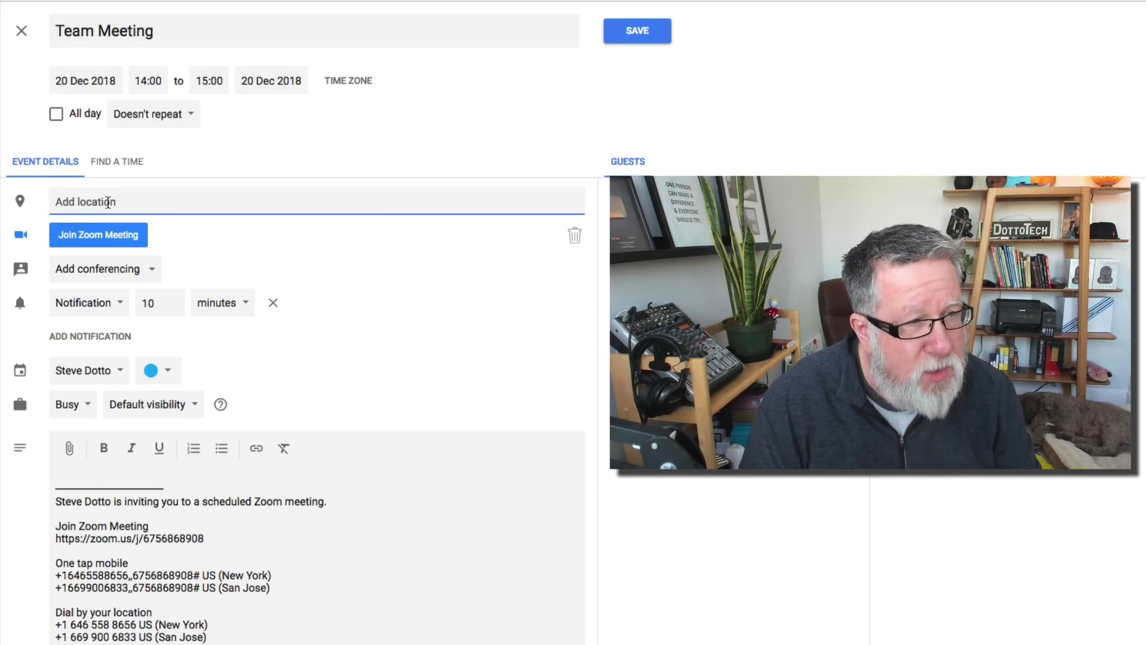
Search 'Earls Richm' and set the location to the Earls Kitchen + Bar suggestion.
{"action": "type", "text": "Earl"}
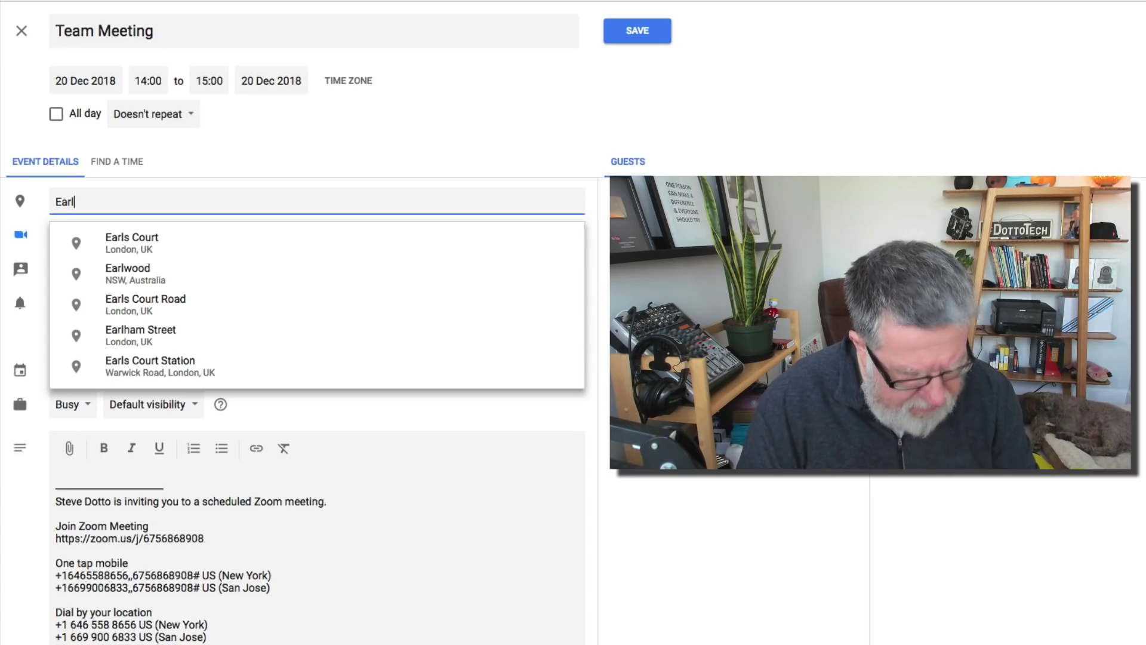
{"action": "type", "text": "s"}
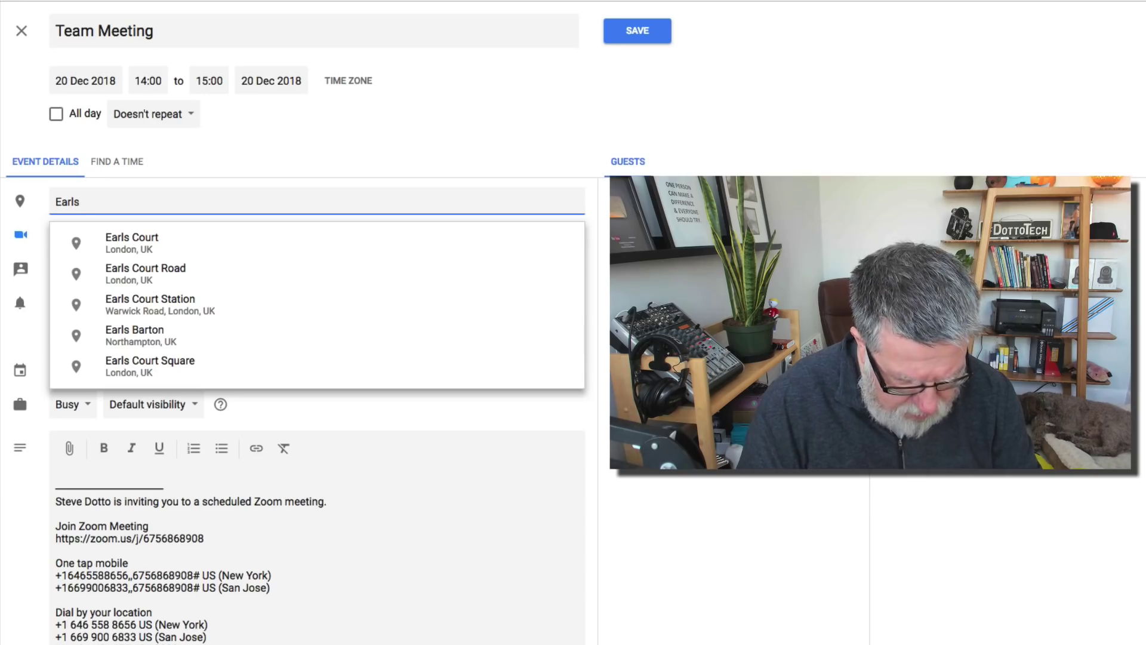
{"action": "type", "text": " Richm"}
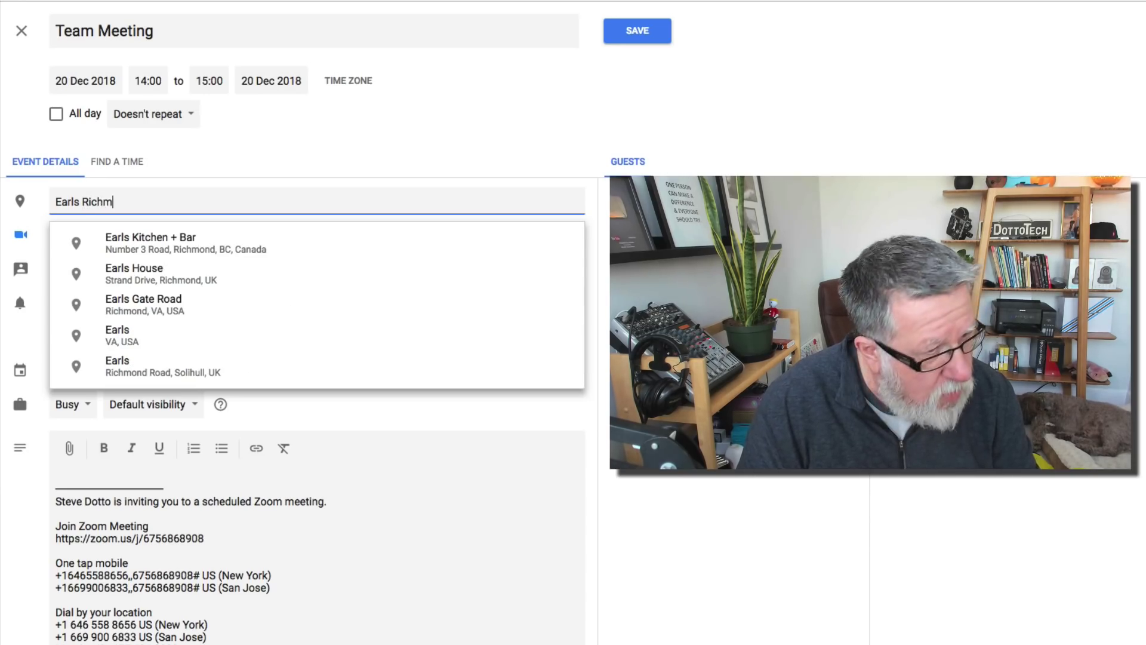
{"action": "left_click", "coordinate": [170, 241]}
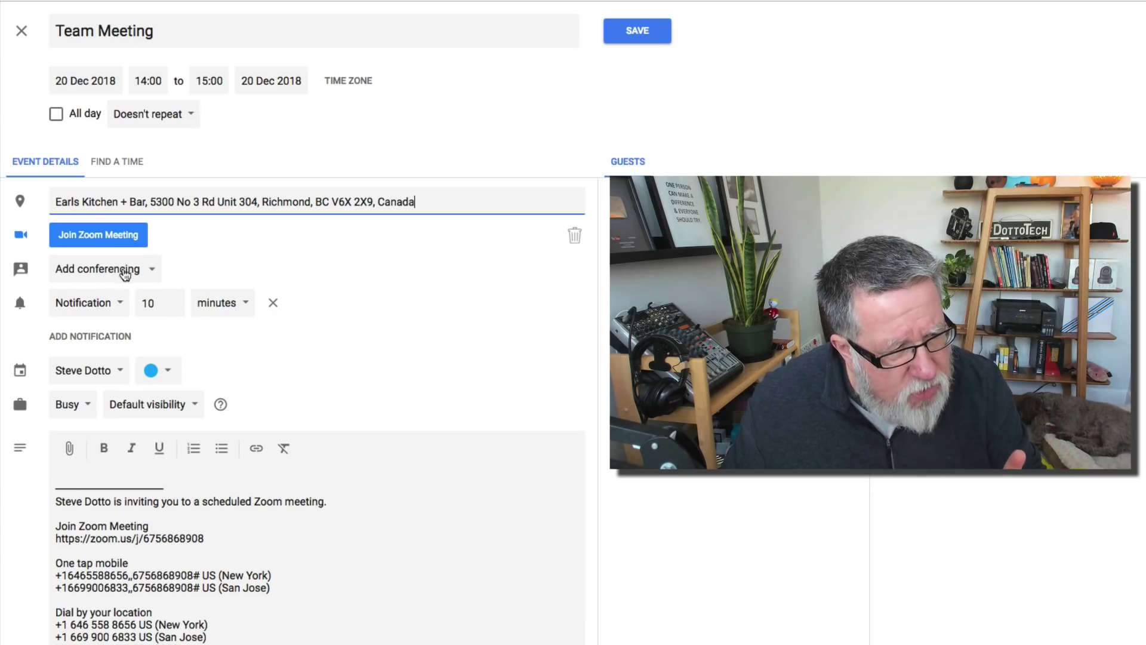
Check the conferencing options unchanged, then change the notification to 45 minutes before.
{"action": "left_click", "coordinate": [125, 273]}
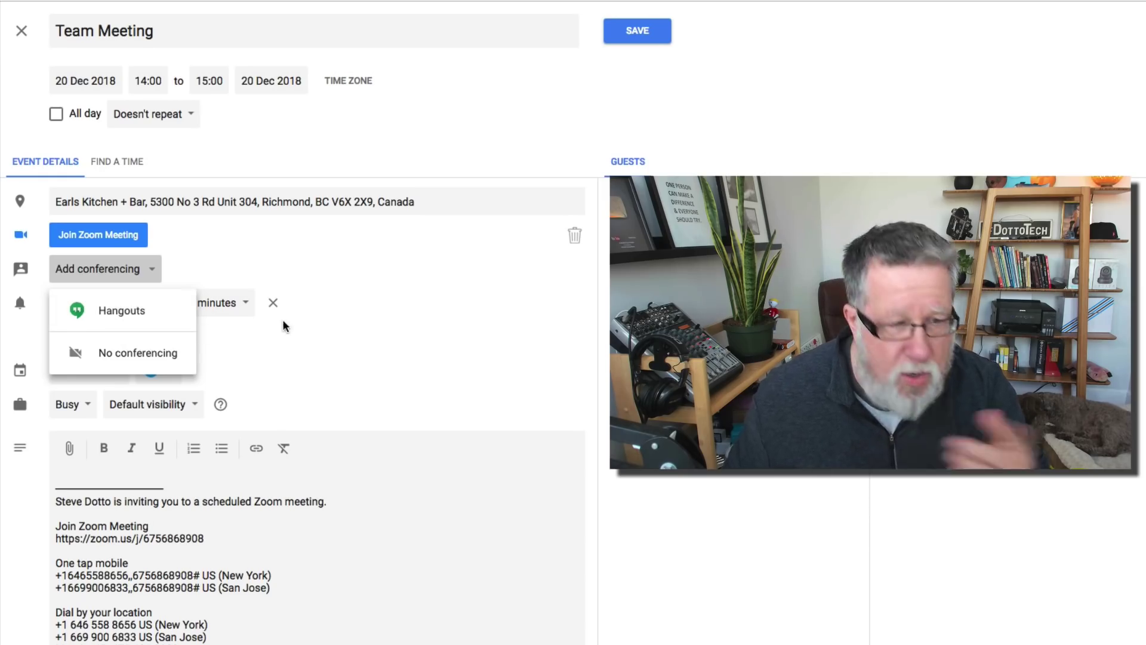
{"action": "left_click", "coordinate": [352, 273]}
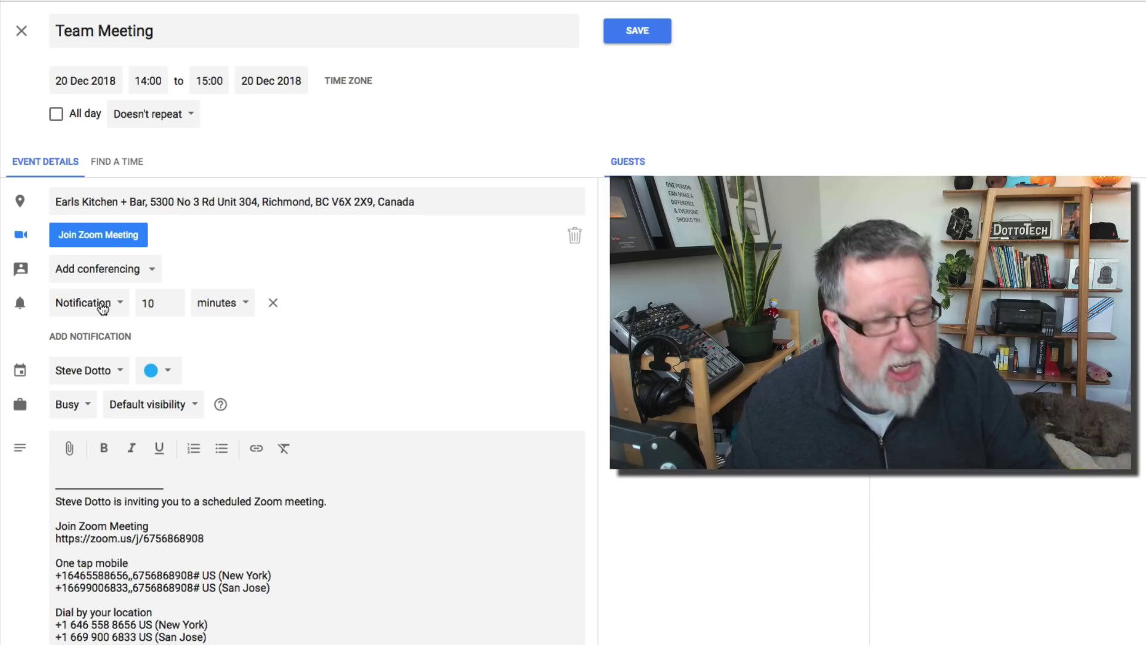
{"action": "left_click", "coordinate": [172, 302]}
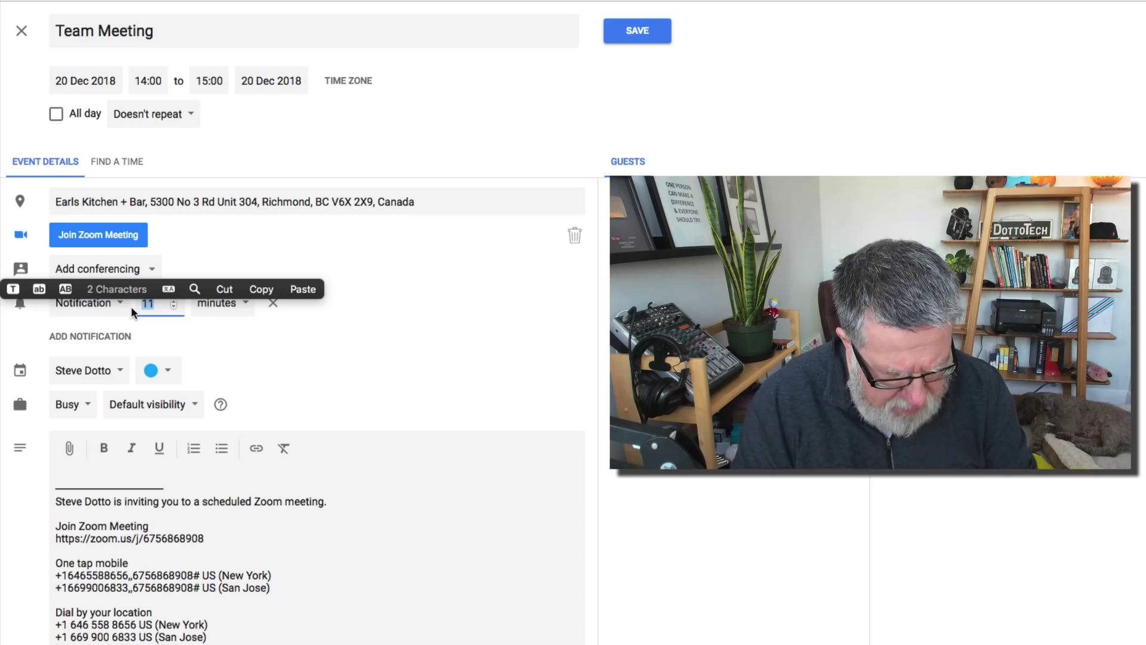
{"action": "type", "text": "45"}
{"action": "left_click", "coordinate": [510, 378]}
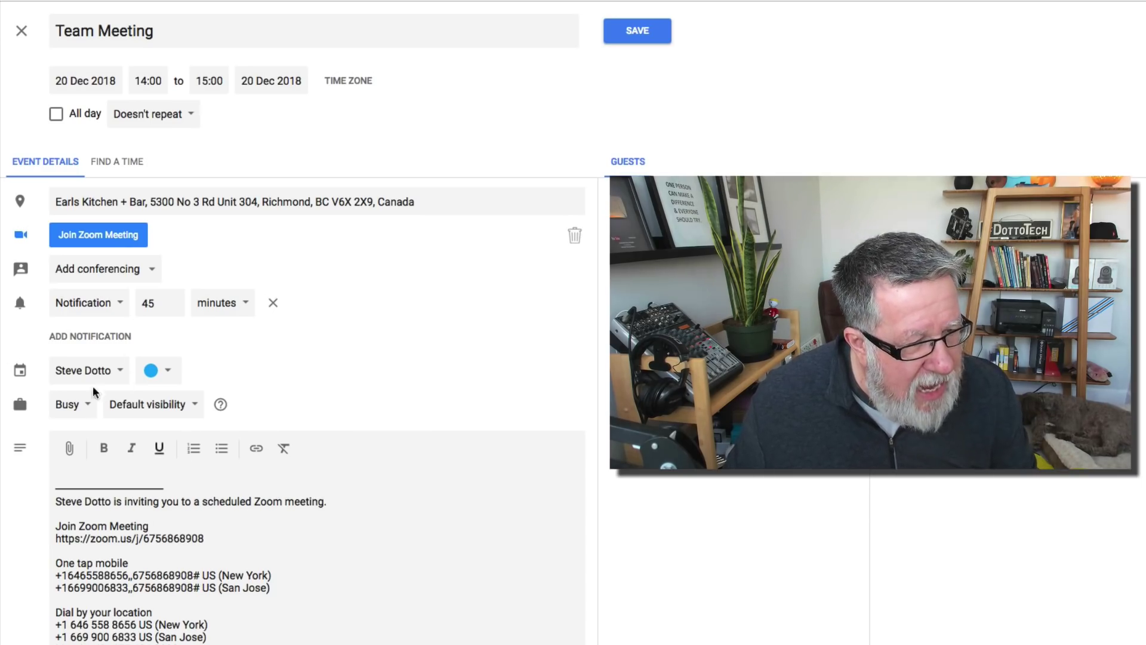
{"action": "left_click", "coordinate": [112, 374]}
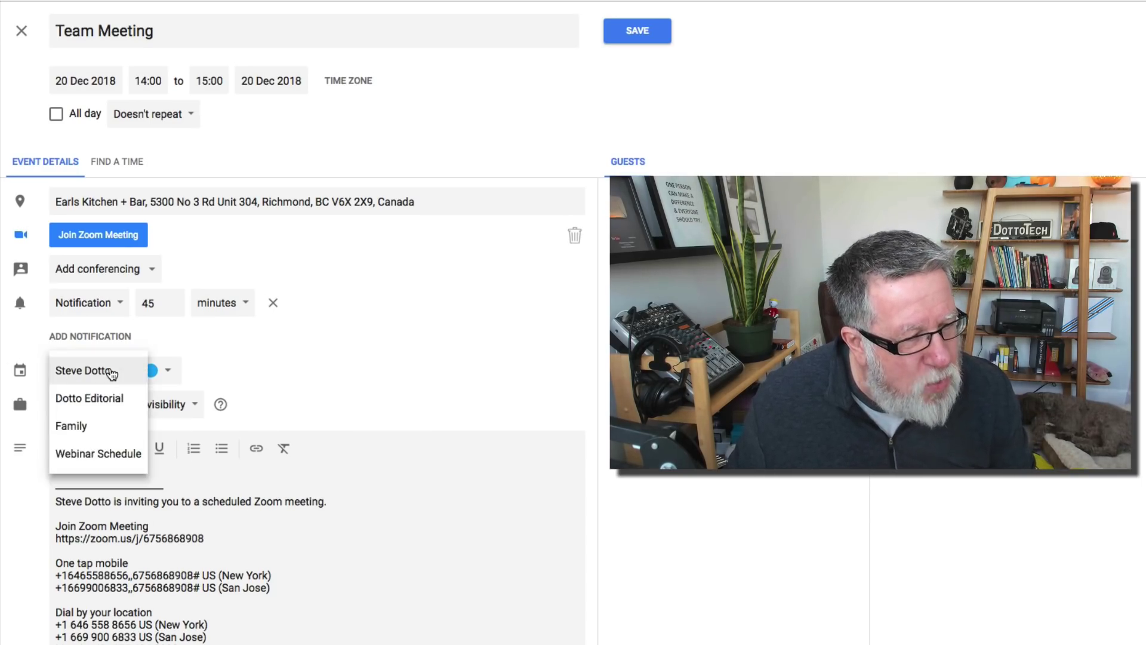
{"action": "left_click", "coordinate": [111, 374]}
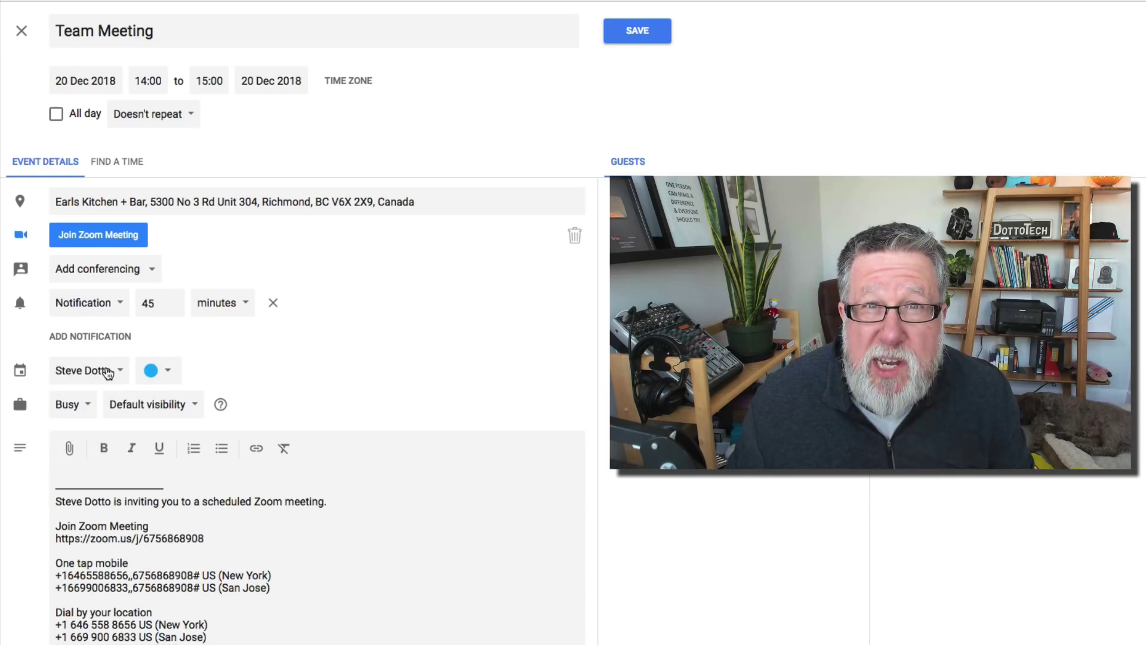
{"action": "left_click", "coordinate": [171, 373]}
{"action": "left_click", "coordinate": [309, 372]}
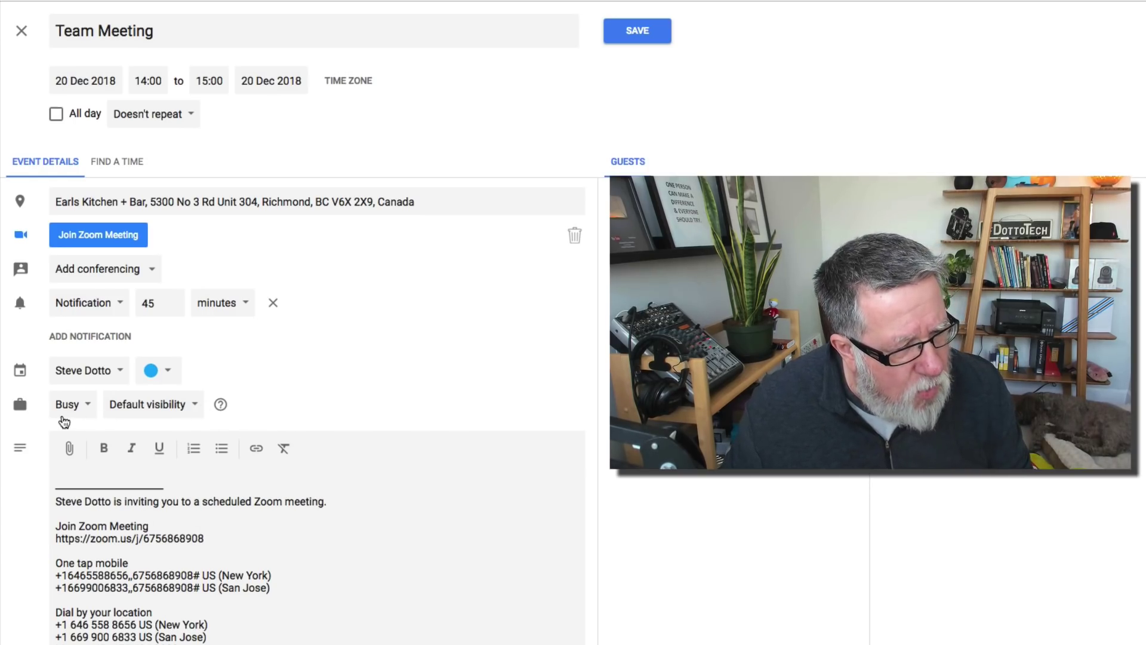
{"action": "left_click", "coordinate": [86, 408]}
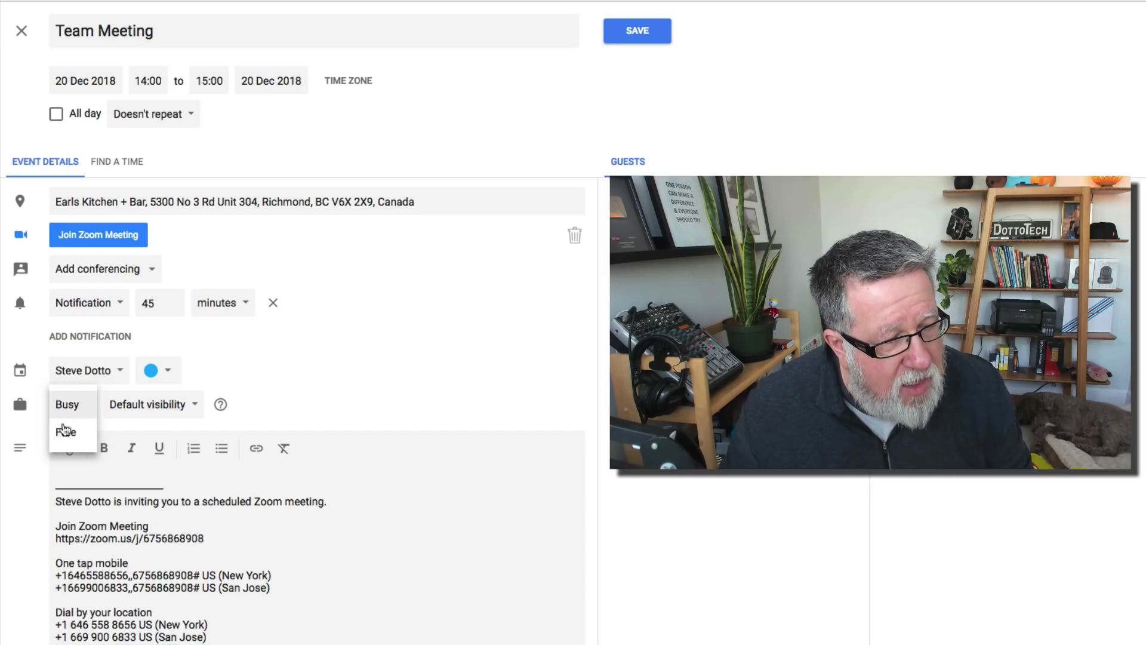
{"action": "left_click", "coordinate": [206, 422]}
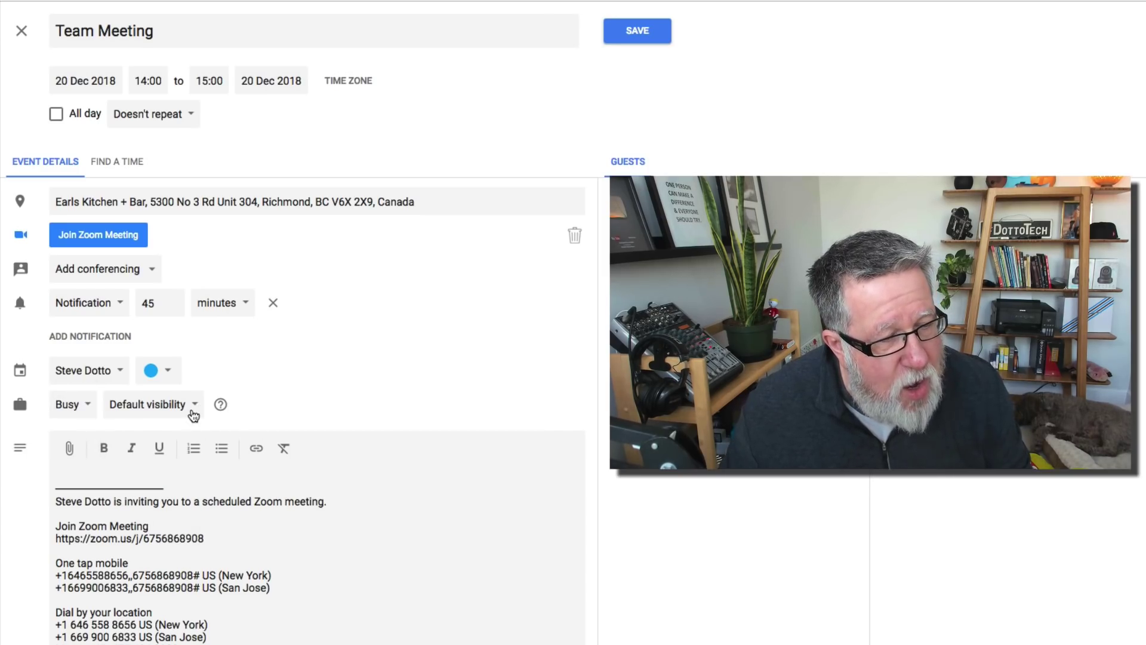
{"action": "left_click", "coordinate": [191, 406]}
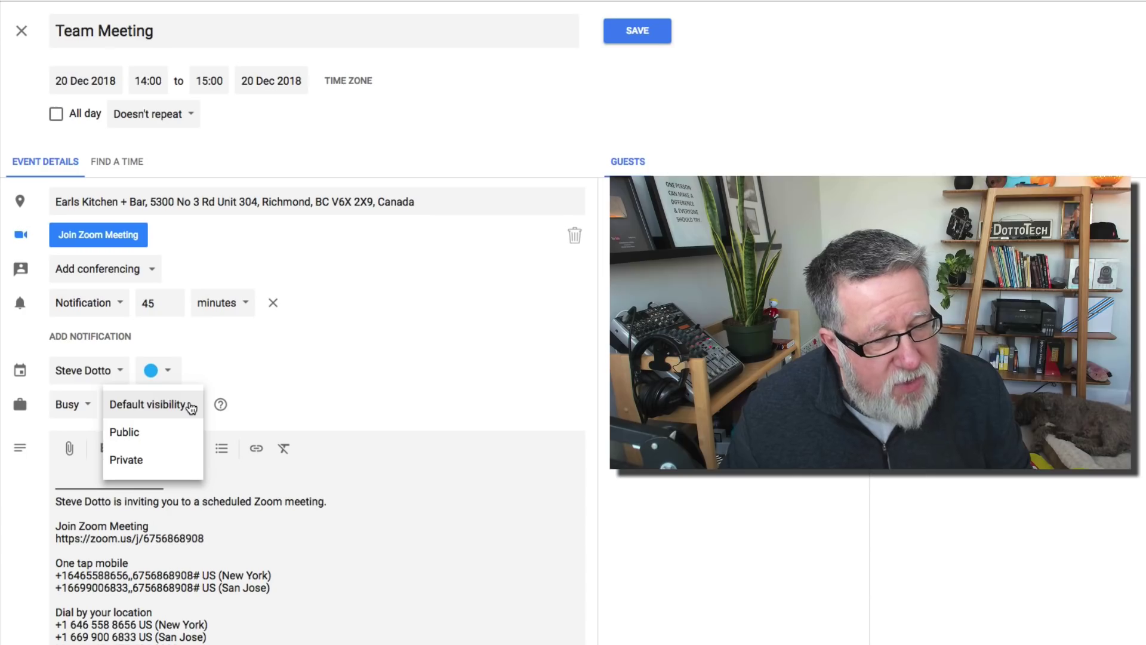
{"action": "left_click", "coordinate": [294, 364]}
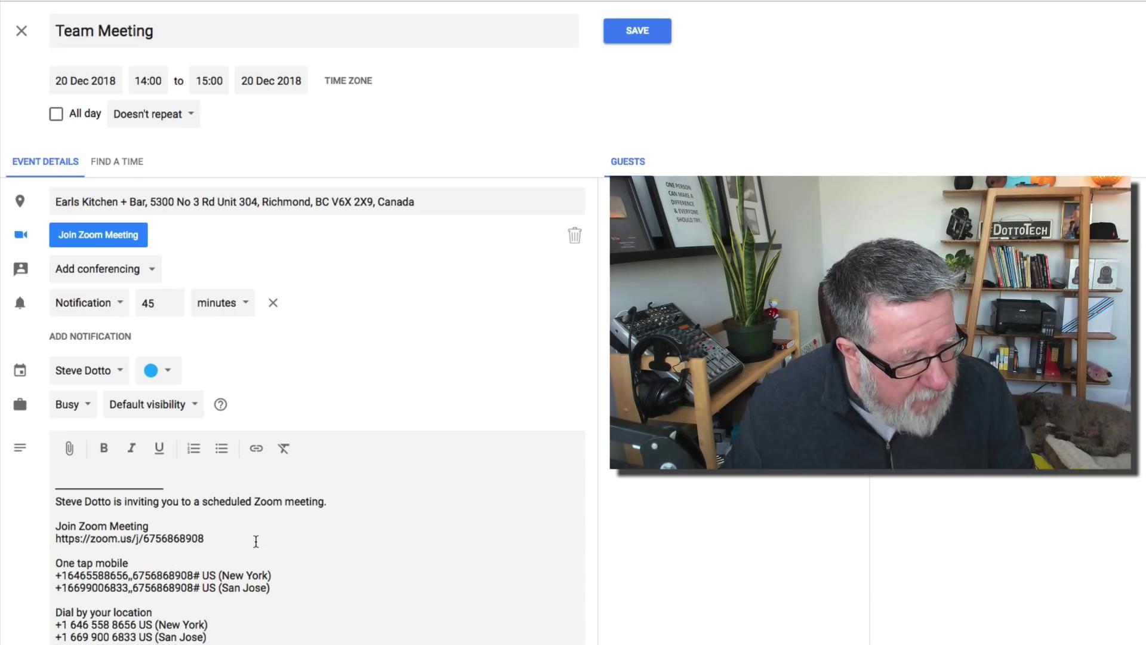
Scroll down the event editor to the Add guests panel and full Zoom description.
{"action": "scroll", "coordinate": [285, 561], "scroll_direction": "down", "scroll_amount": 3}
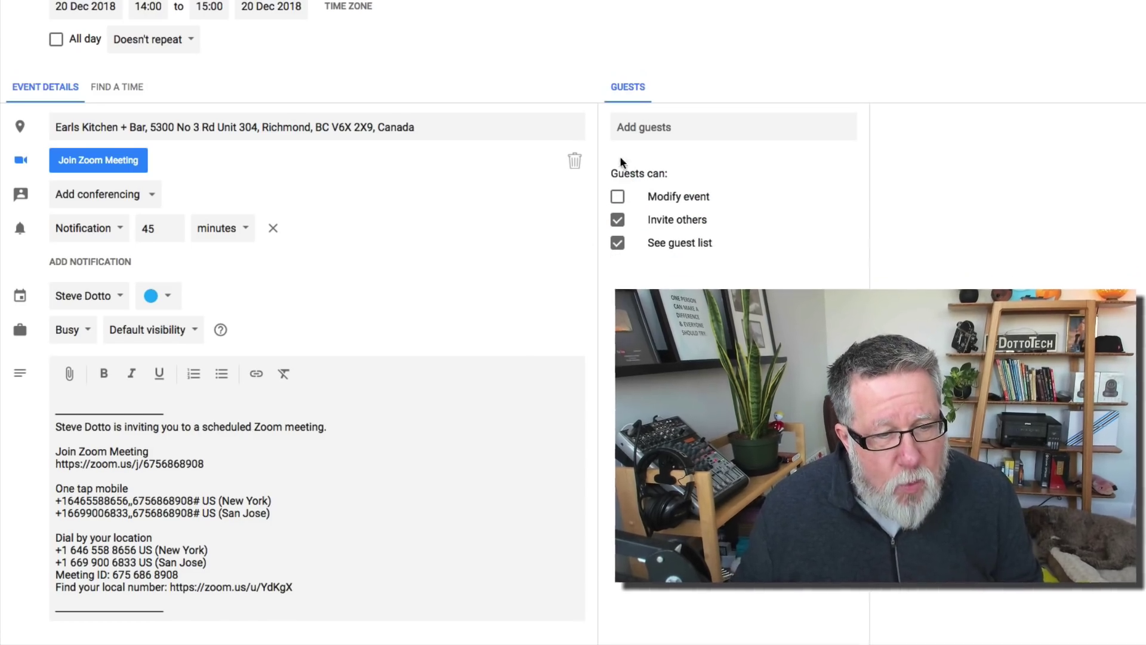
Type part of a contact's name in Add guests and add the suggested contact as a guest.
{"action": "left_click", "coordinate": [626, 127]}
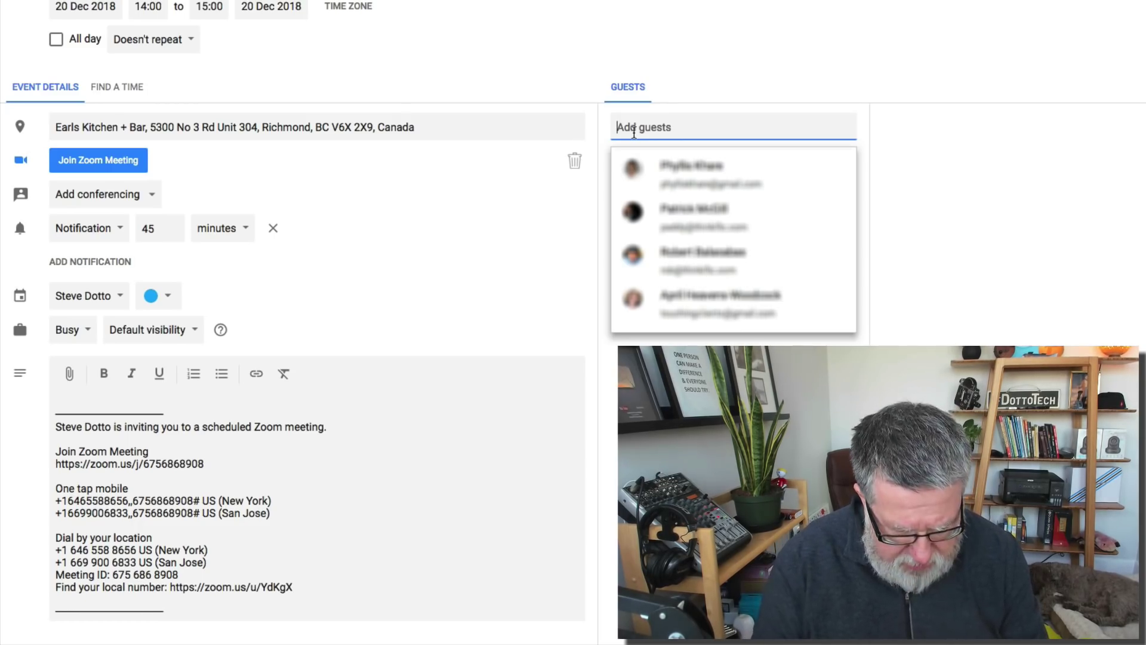
{"action": "type", "text": "apr"}
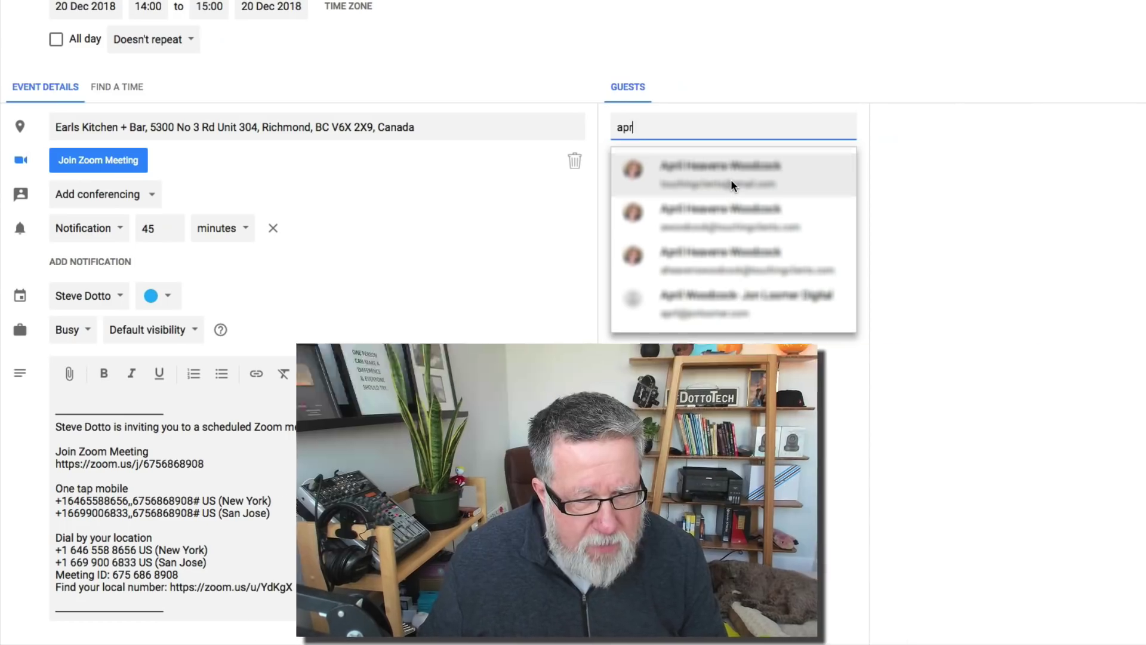
{"action": "left_click", "coordinate": [730, 179]}
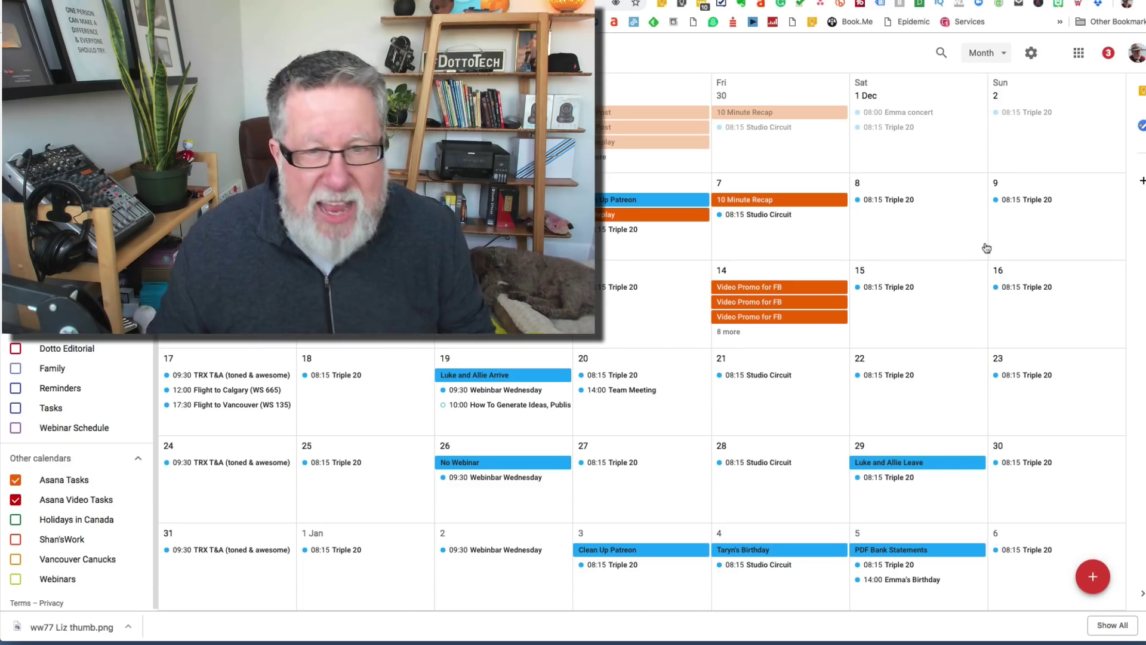
Switch to week view, advance two weeks to 17–23 December, and scroll to the 14:00 Team Meeting.
{"action": "left_click", "coordinate": [996, 58]}
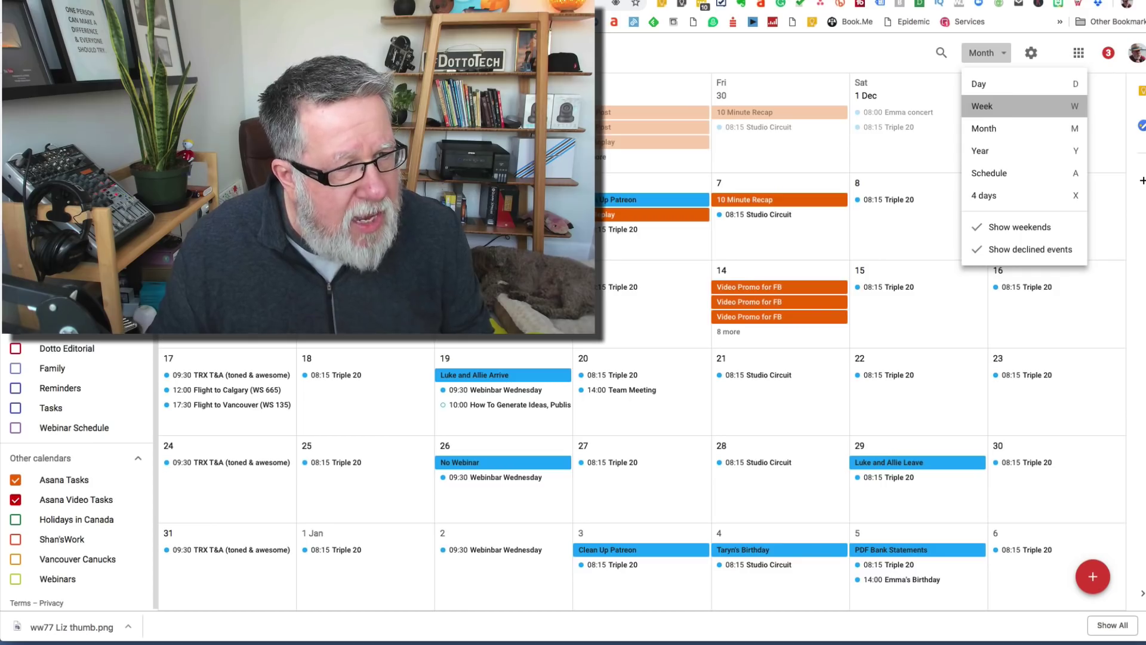
{"action": "left_click", "coordinate": [991, 106]}
{"action": "key", "text": "n"}
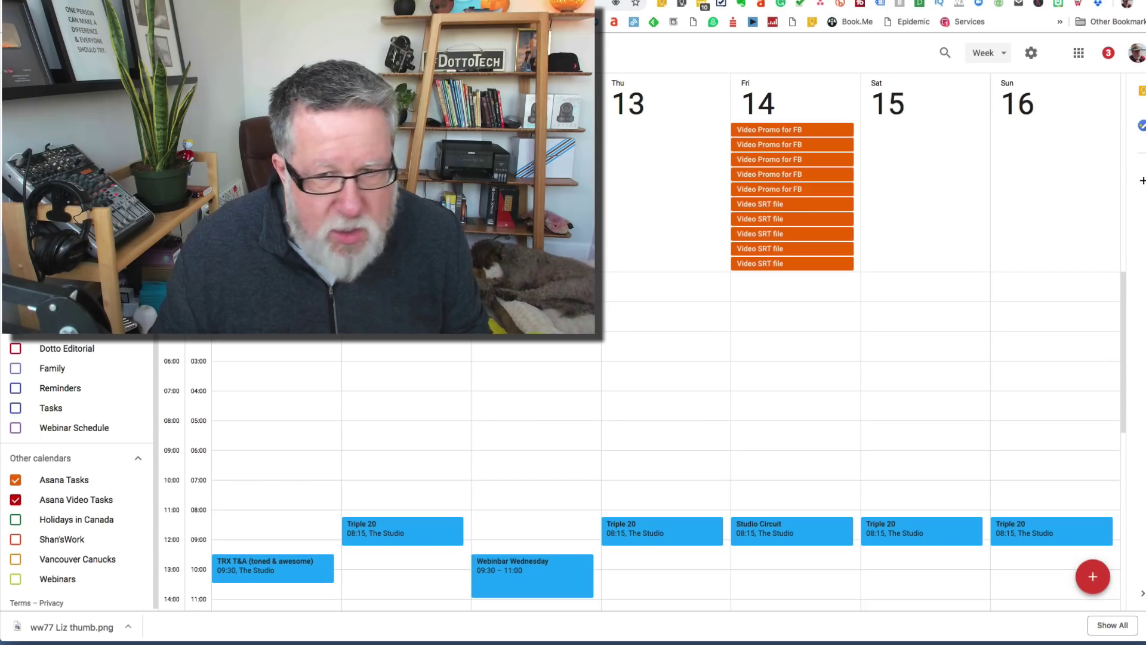
{"action": "key", "text": "n"}
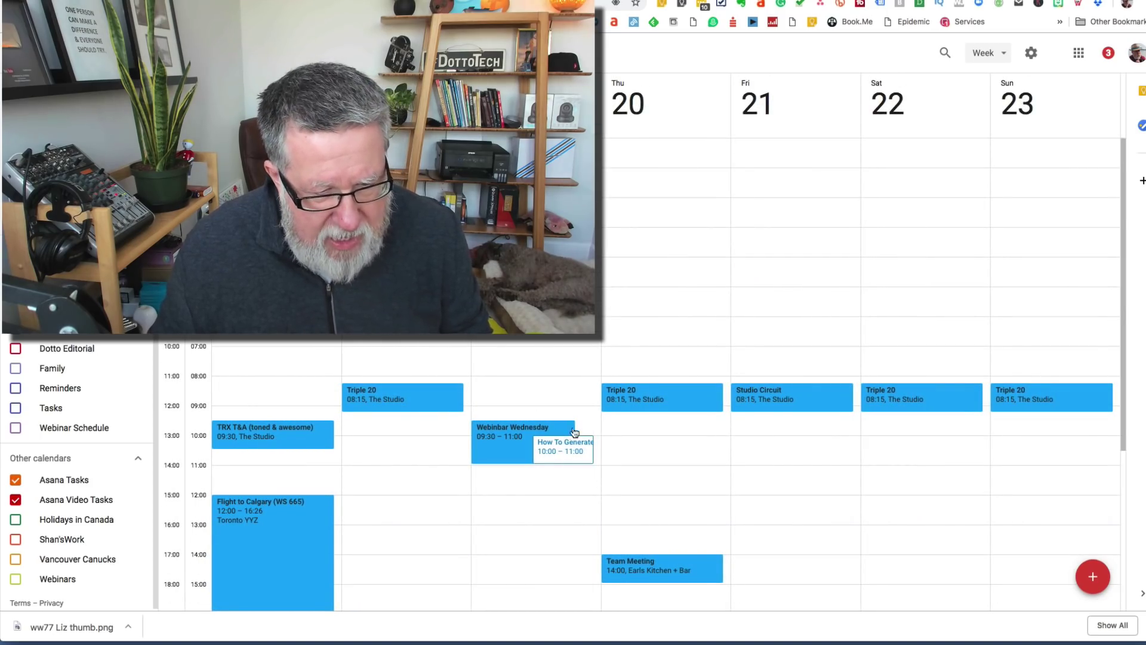
{"action": "scroll", "coordinate": [524, 495], "scroll_direction": "down", "scroll_amount": 3}
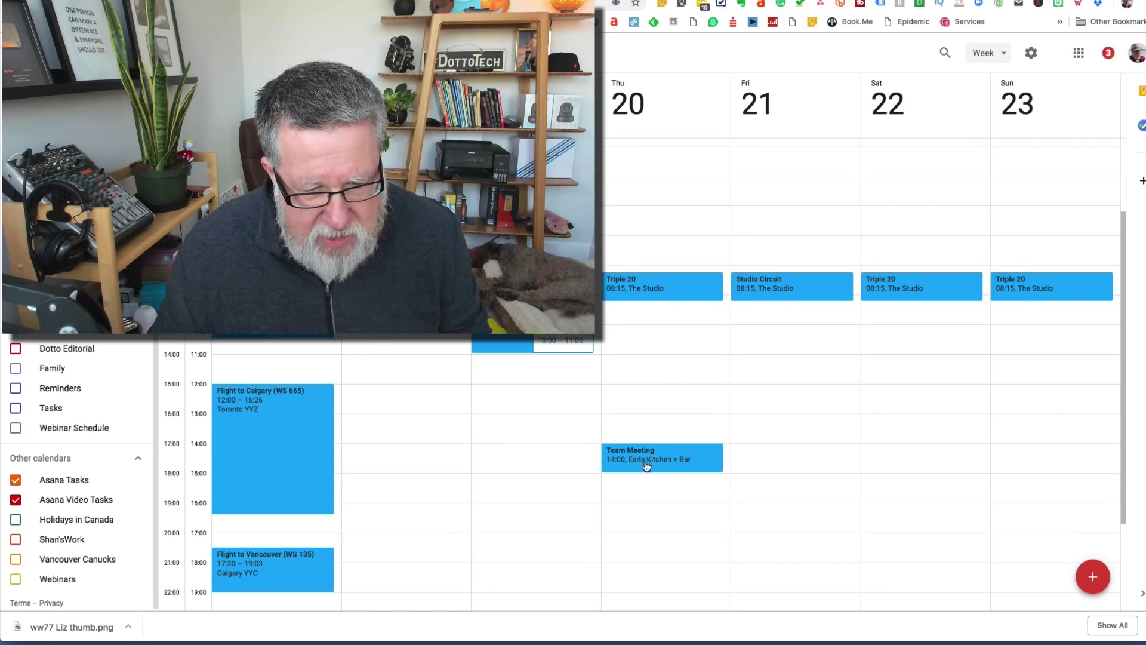
{"action": "scroll", "coordinate": [645, 462], "scroll_direction": "down", "scroll_amount": 1}
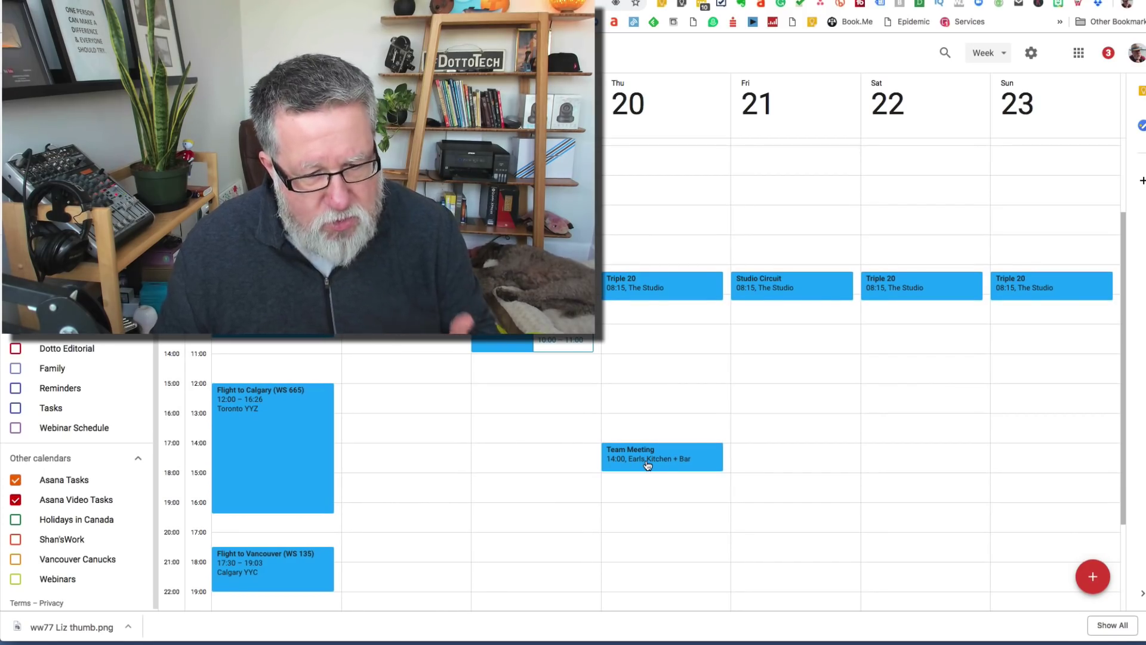
{"action": "left_click", "coordinate": [647, 465]}
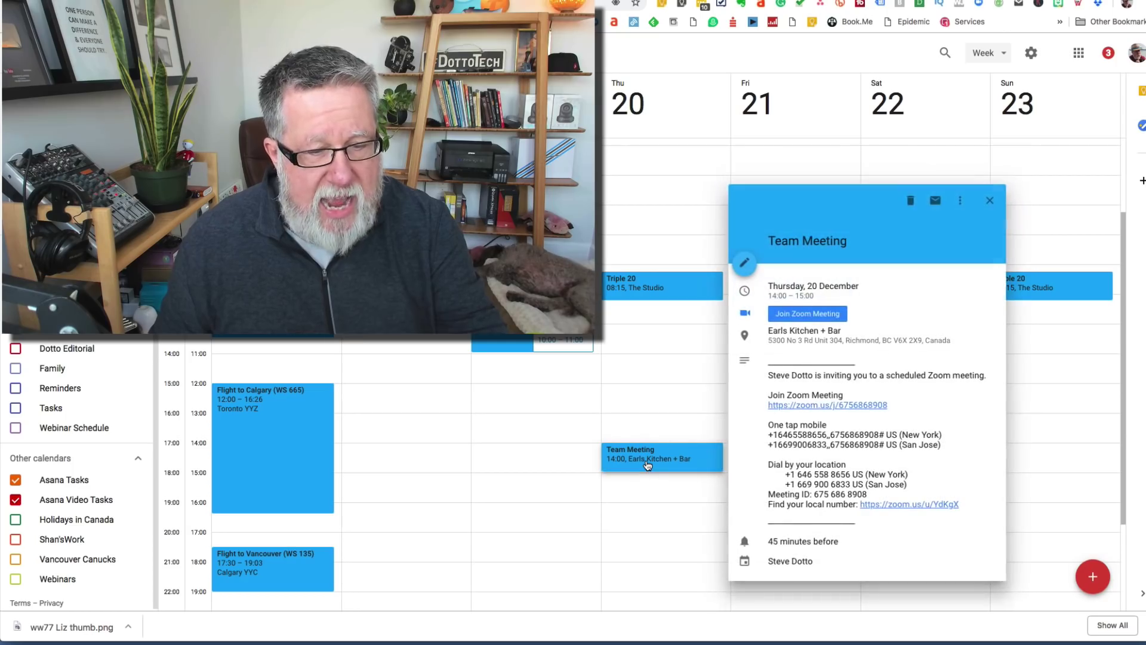
{"action": "left_click", "coordinate": [991, 200]}
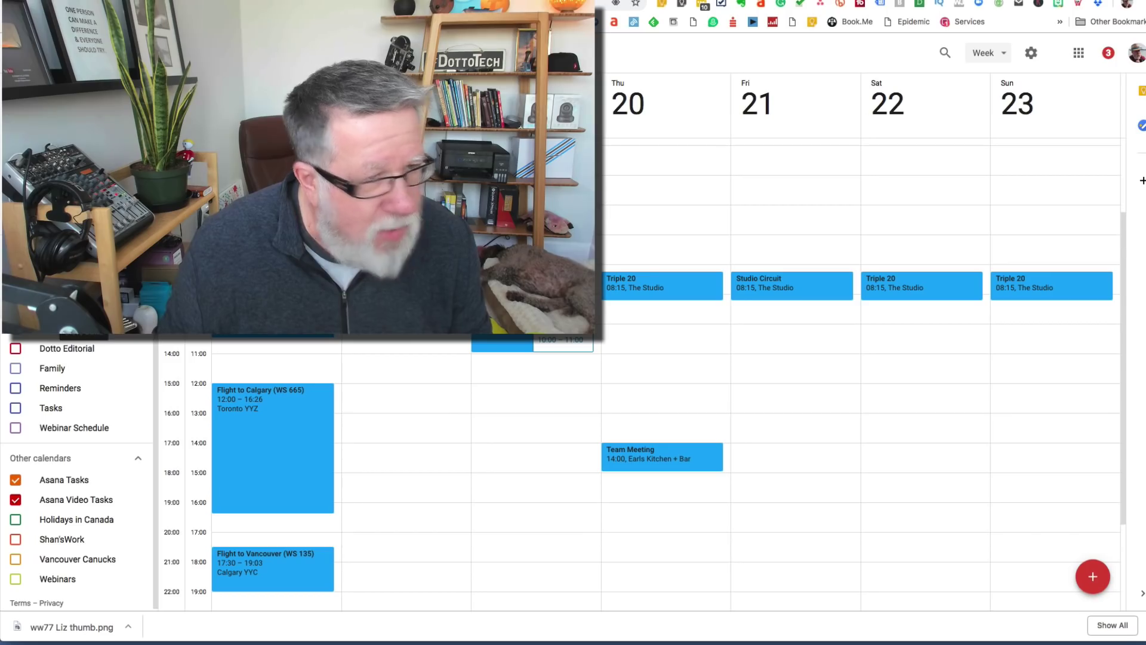
Go to Settings from the gear menu and open Add calendar > New calendar.
{"action": "left_click", "coordinate": [1032, 53]}
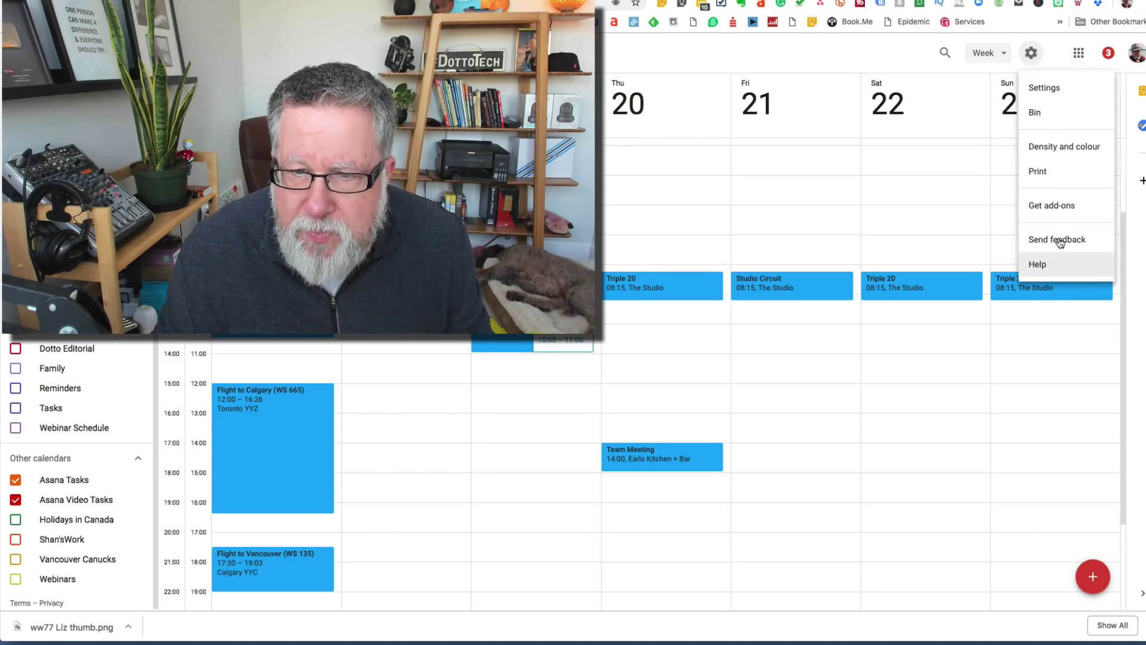
{"action": "left_click", "coordinate": [1050, 89]}
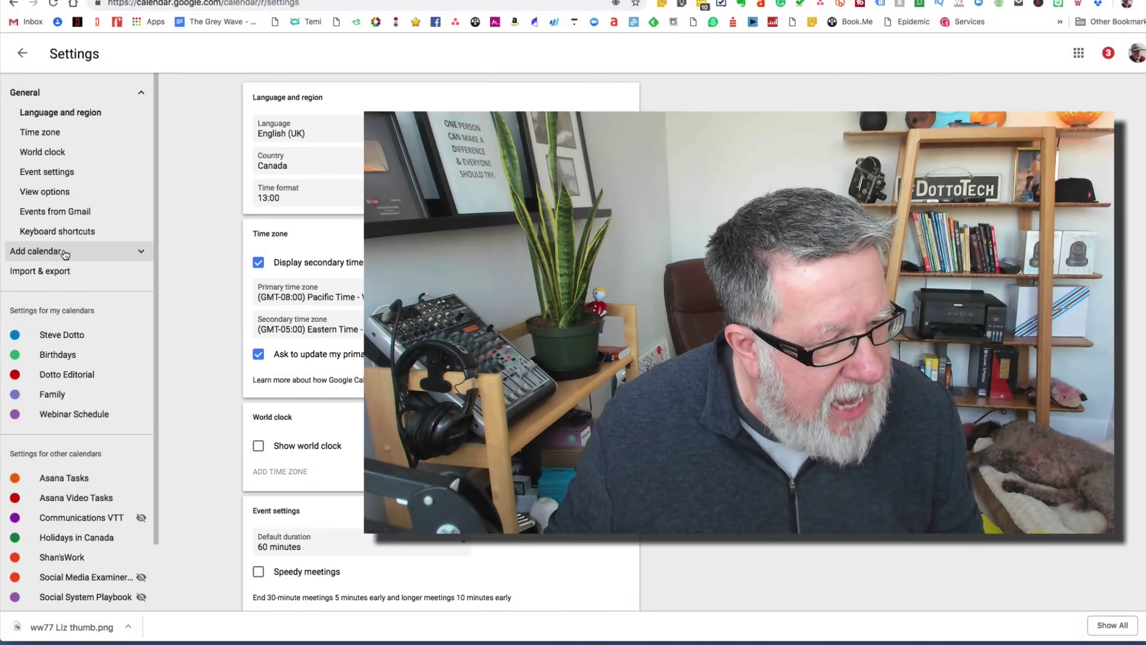
{"action": "left_click", "coordinate": [59, 252]}
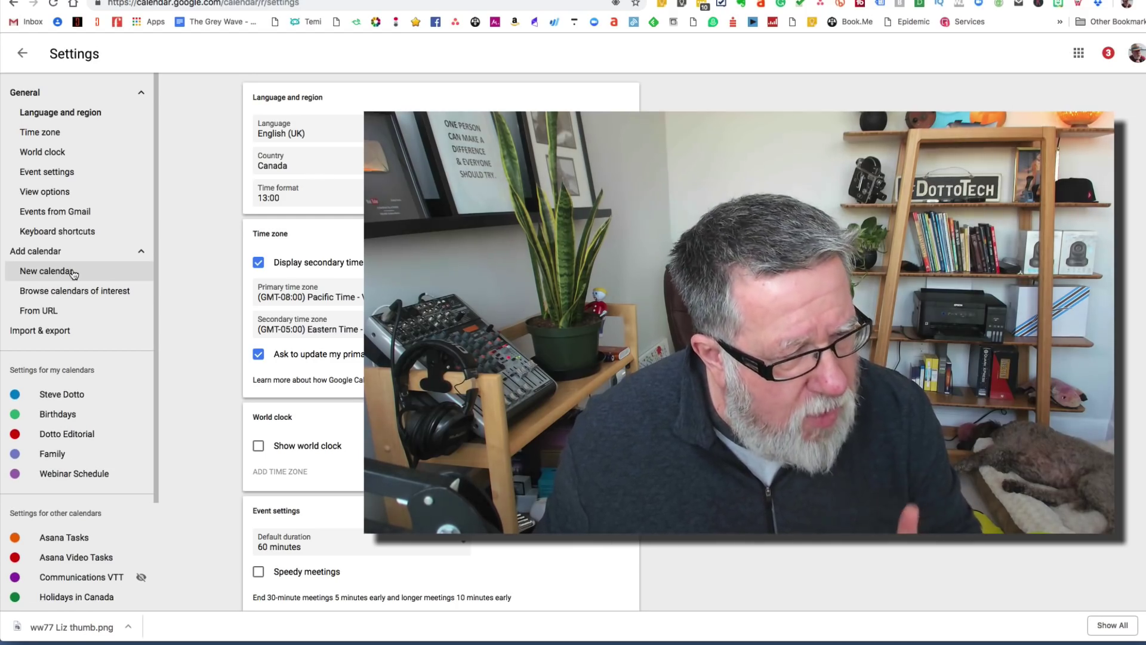
{"action": "left_click", "coordinate": [73, 272]}
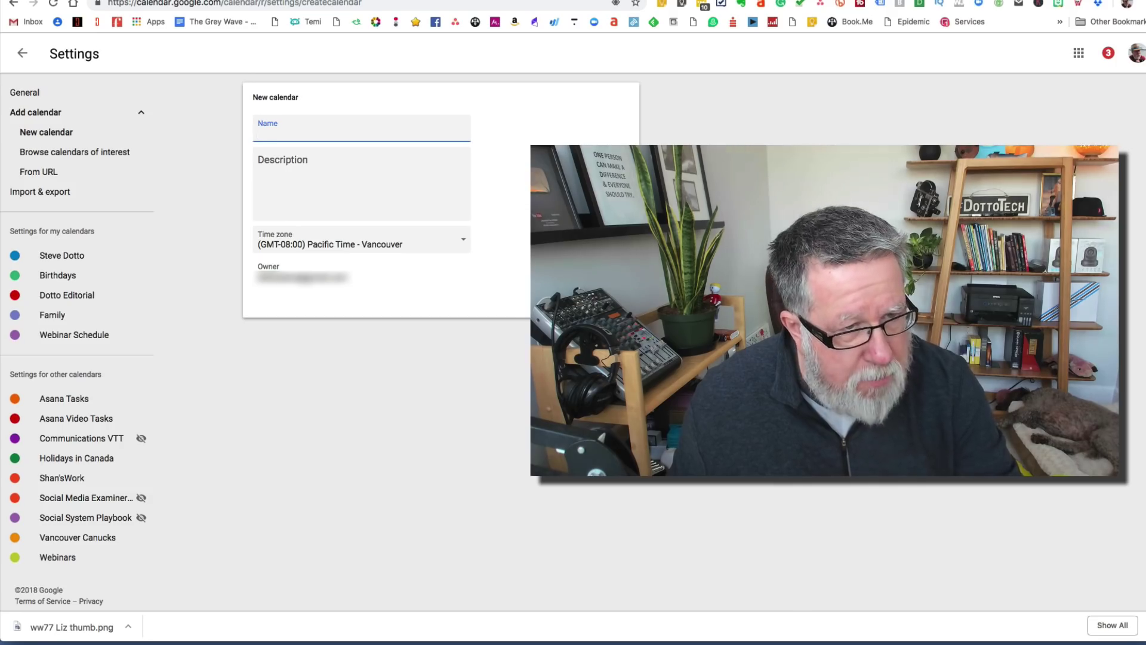
Abandon the blank new-calendar form and switch to the mirrored iPhone's home screen.
{"action": "left_click", "coordinate": [216, 164]}
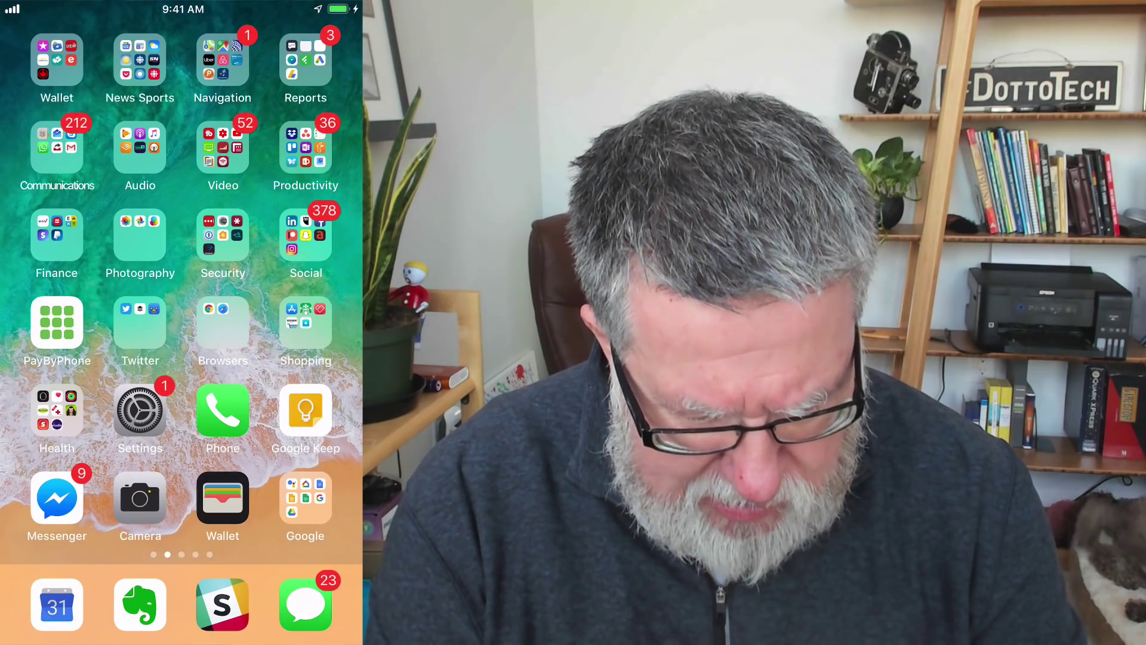
Launch Google Calendar on the iPhone and bring the 16–22 December week into view at 2 PM.
{"action": "left_click", "coordinate": [56, 604]}
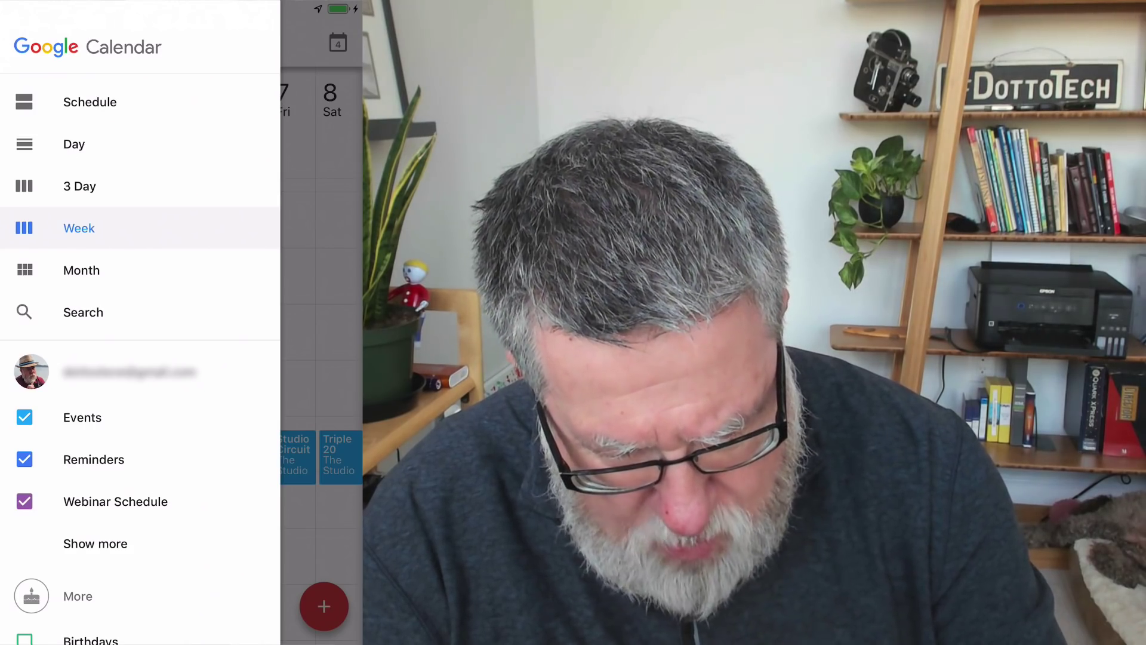
{"action": "scroll", "coordinate": [182, 358], "scroll_direction": "right", "scroll_amount": 5}
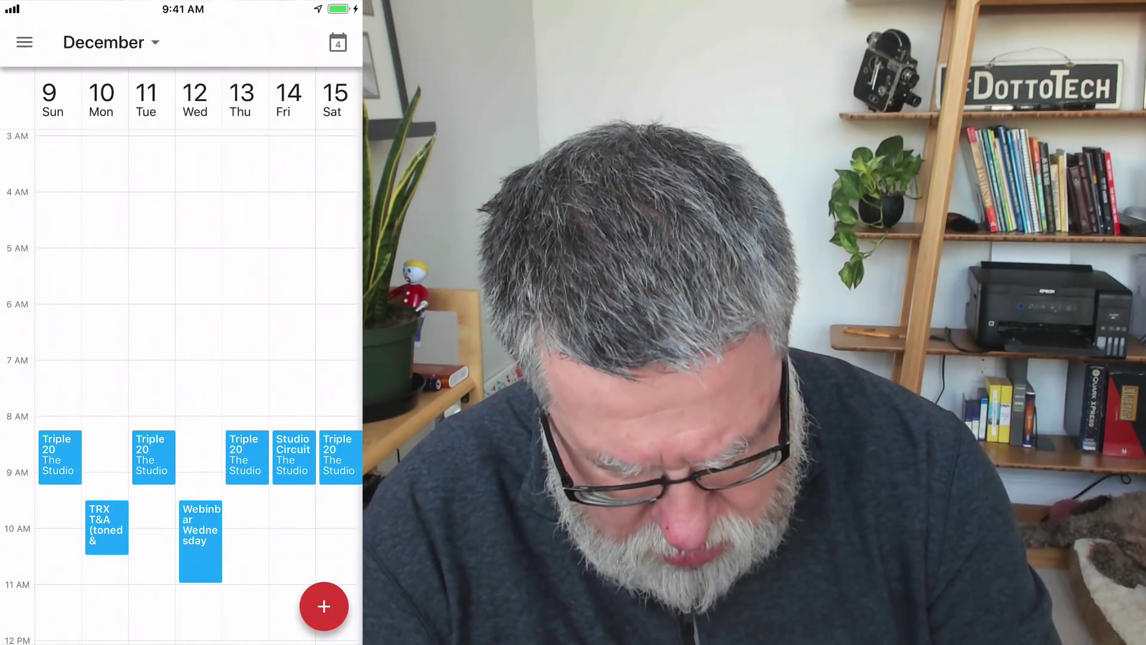
{"action": "scroll", "coordinate": [182, 358], "scroll_direction": "right", "scroll_amount": 5}
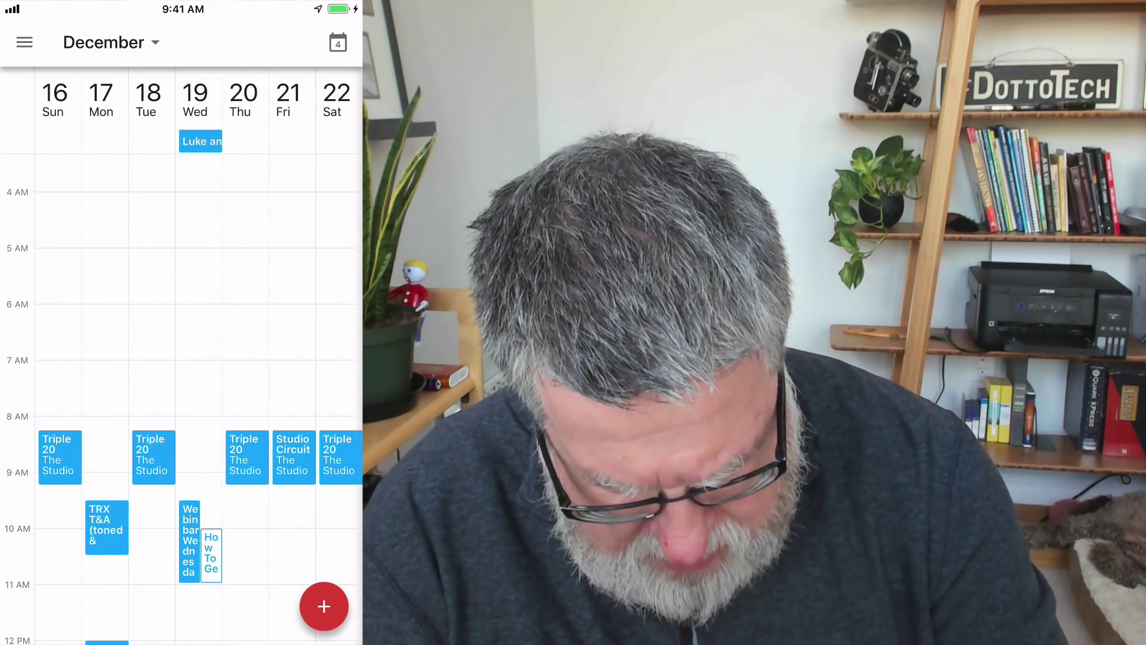
{"action": "scroll", "coordinate": [182, 358], "scroll_direction": "down", "scroll_amount": 1}
{"action": "scroll", "coordinate": [181, 358], "scroll_direction": "down", "scroll_amount": 5}
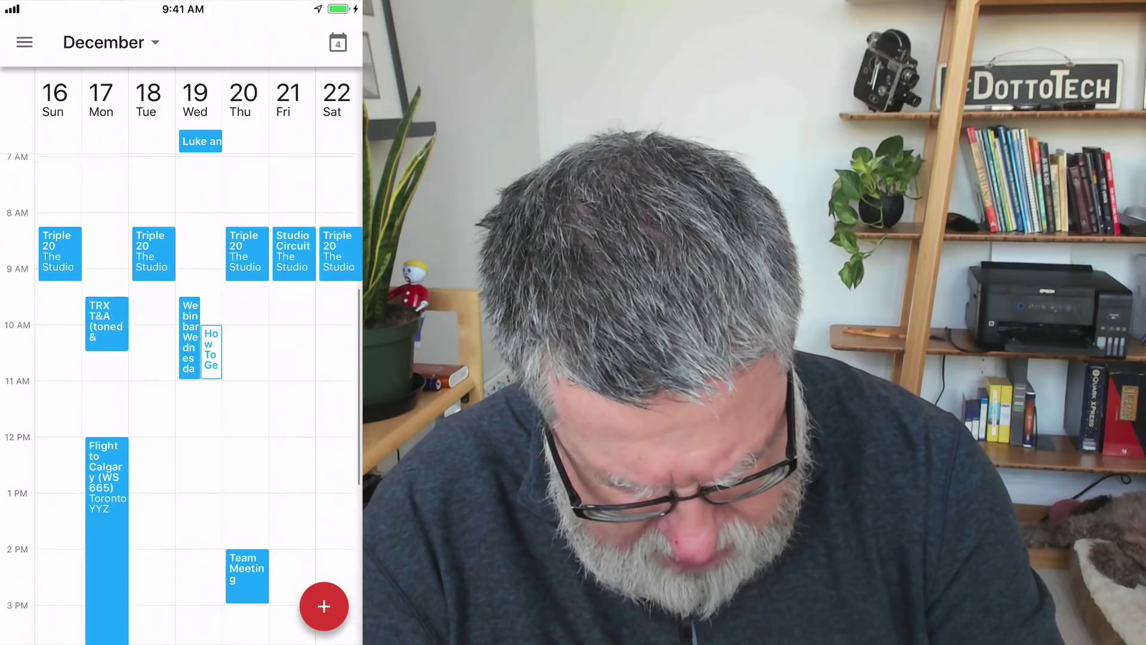
{"action": "scroll", "coordinate": [181, 358], "scroll_direction": "down", "scroll_amount": 3}
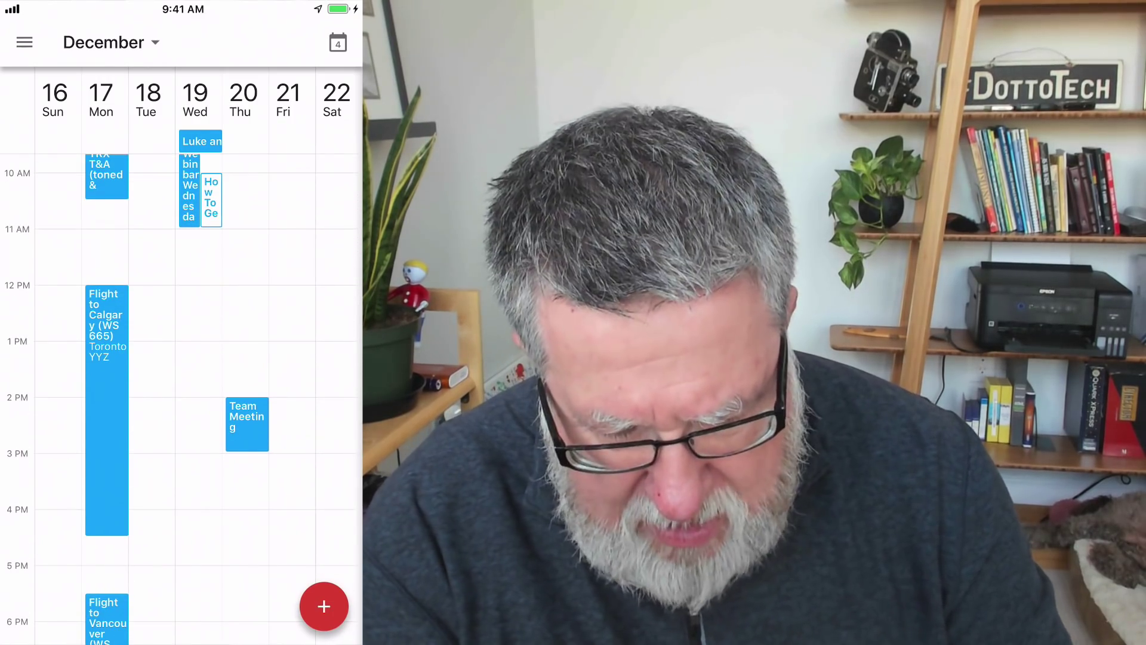
Open Thursday's Team Meeting to see Dec 20, 2–3 PM, Earls Kitchen + Bar and 45-minute reminder.
{"action": "left_click", "coordinate": [247, 423]}
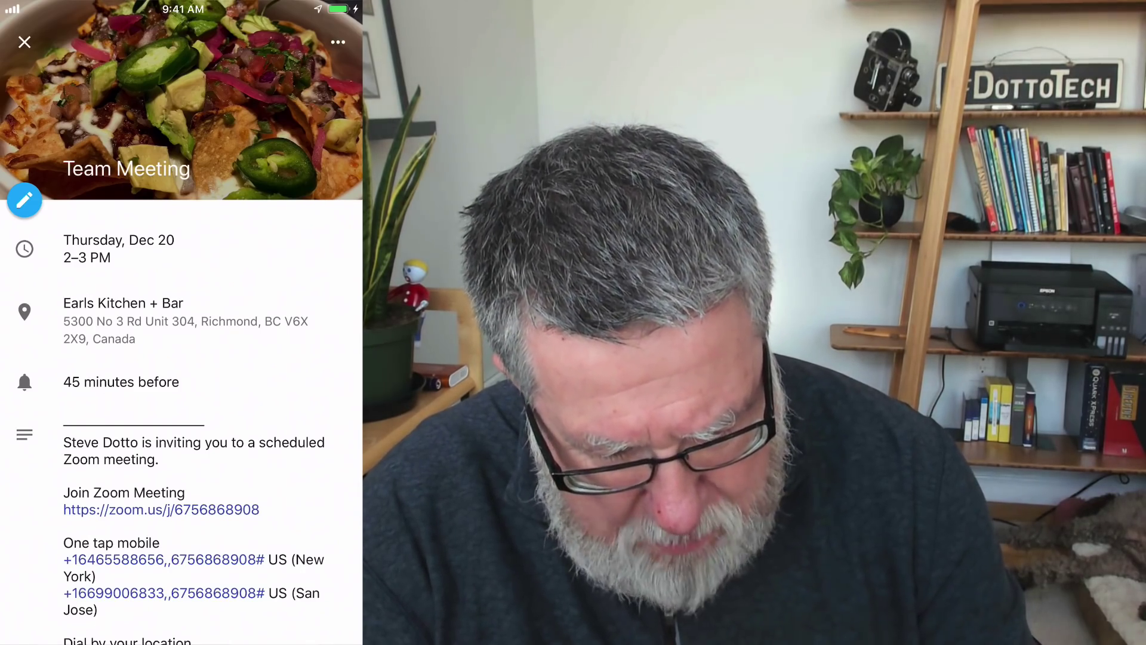
{"action": "left_click", "coordinate": [179, 320]}
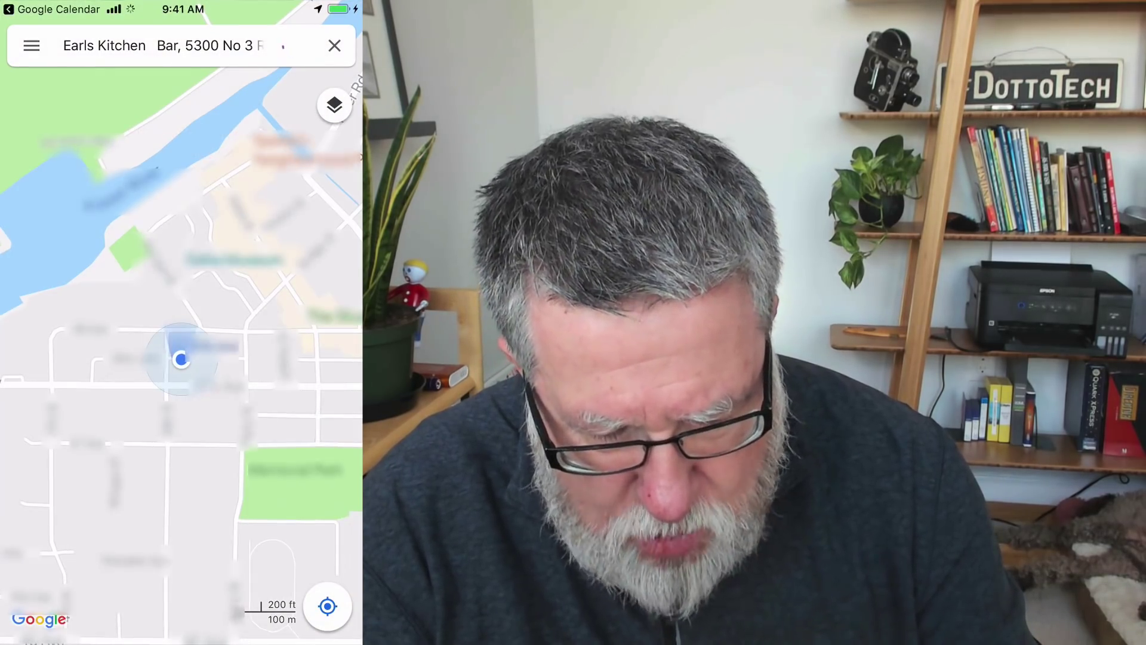